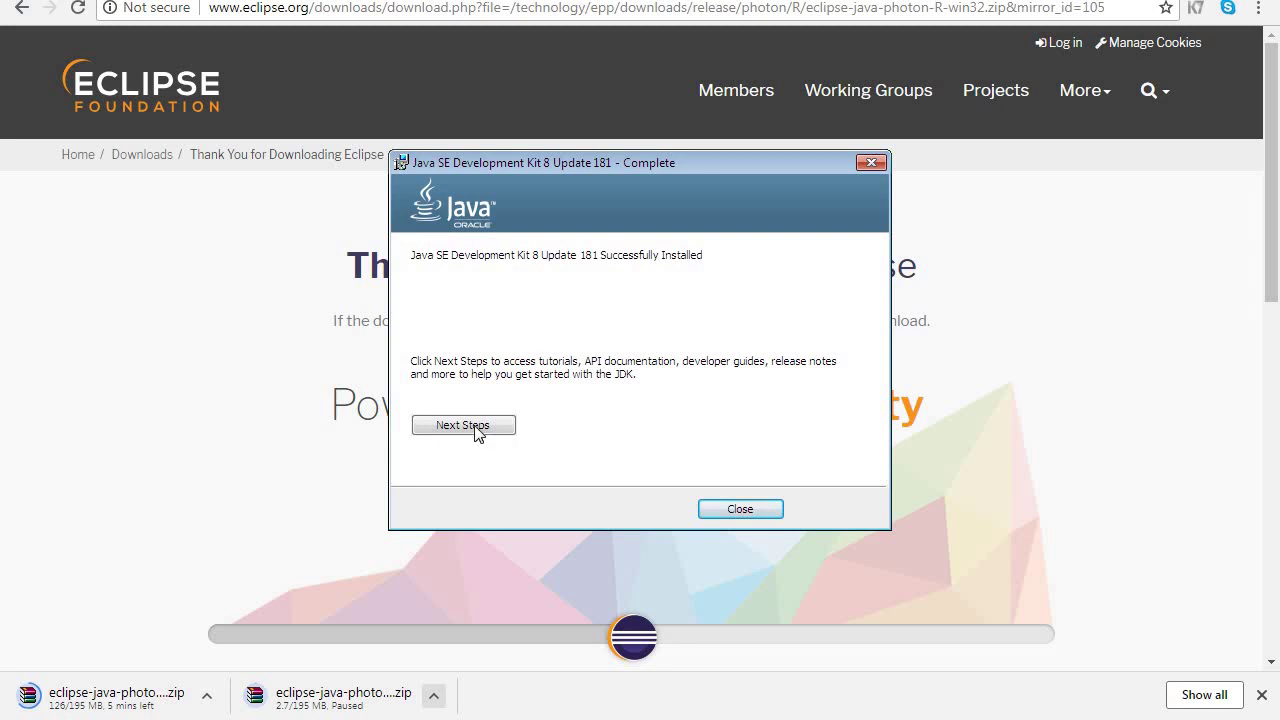
Close the finished JDK installer and look through the Java Development Kit and Java folders among the installed programs
{"action": "left_click", "coordinate": [758, 508]}
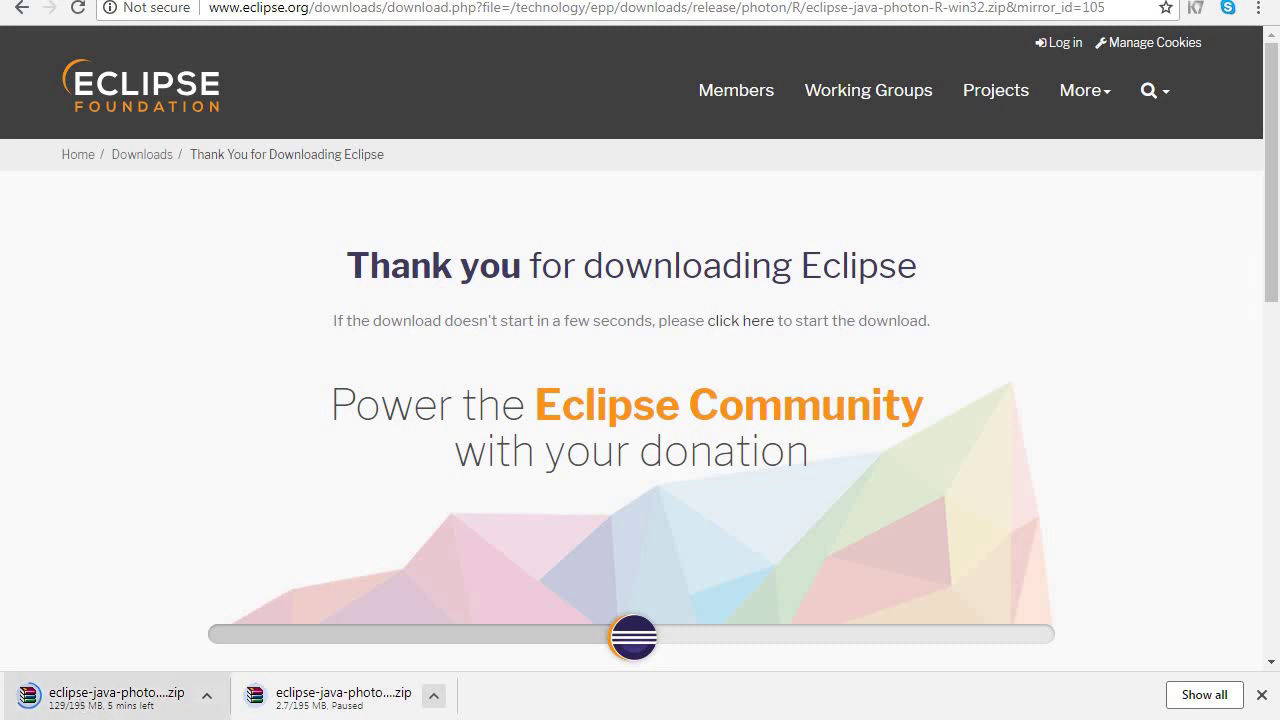
{"action": "left_click", "coordinate": [12, 716]}
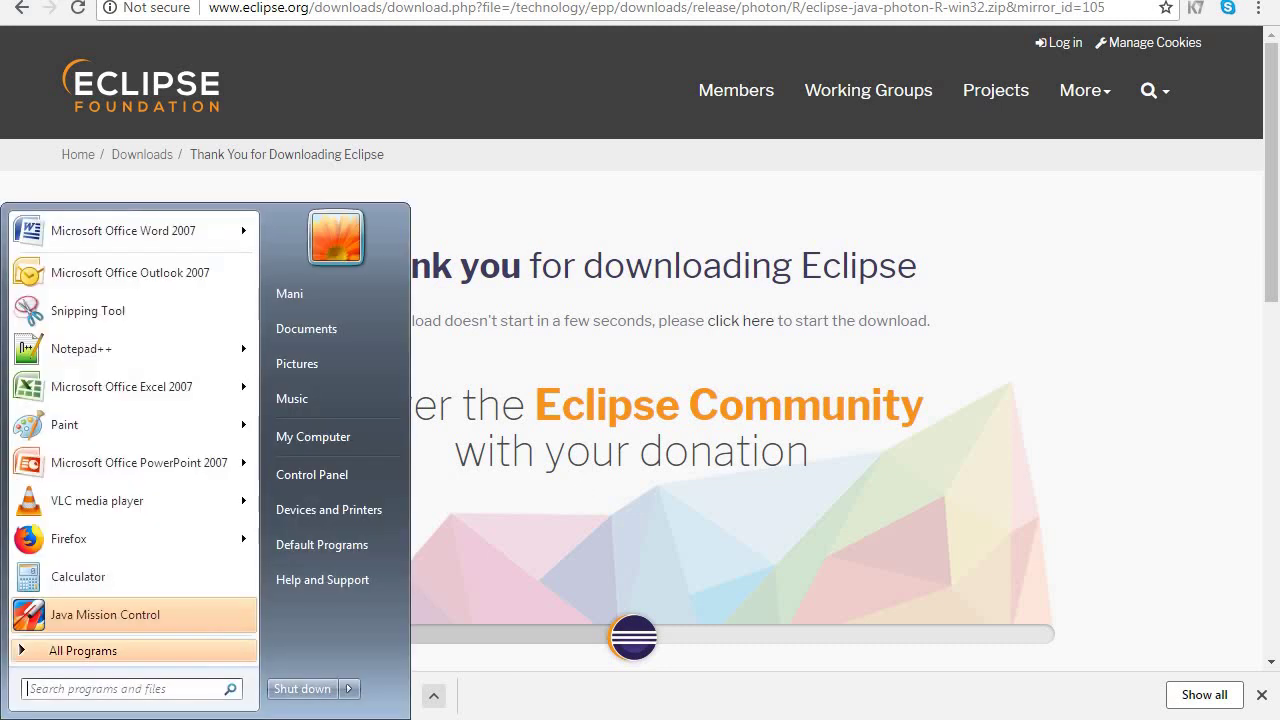
{"action": "left_click", "coordinate": [117, 648]}
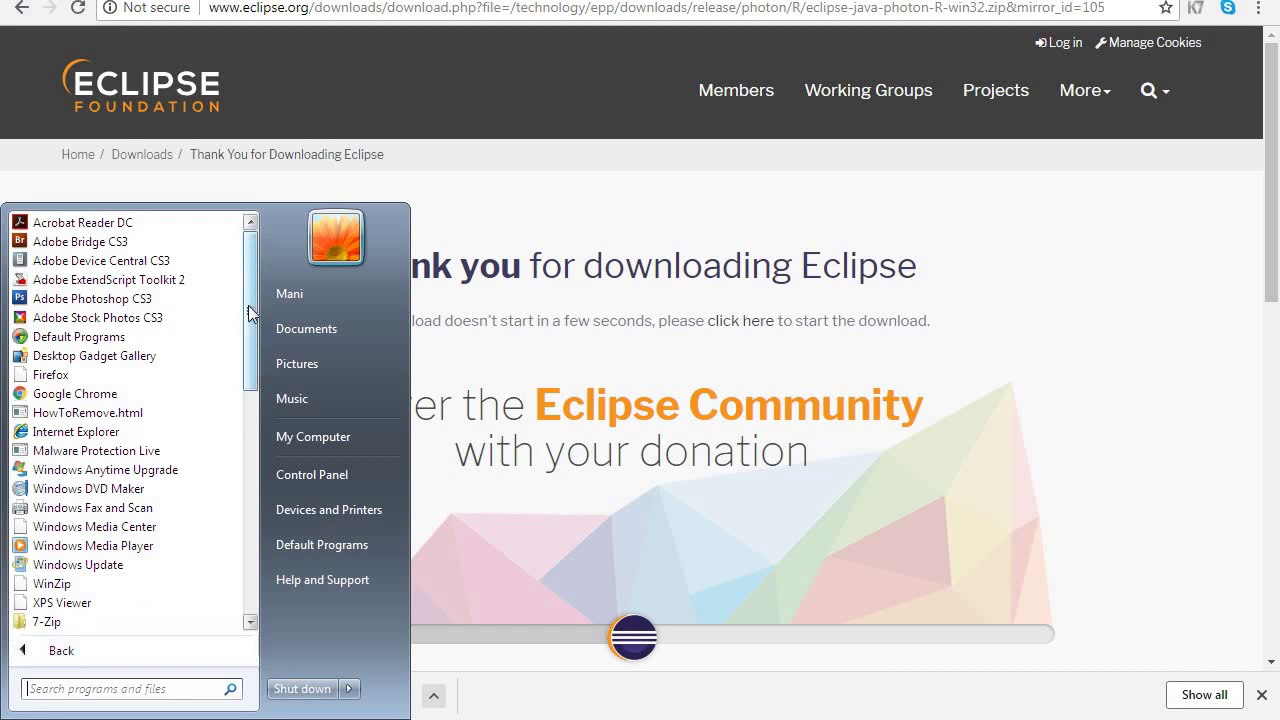
{"action": "left_click_drag", "start_coordinate": [248, 305], "coordinate": [254, 492]}
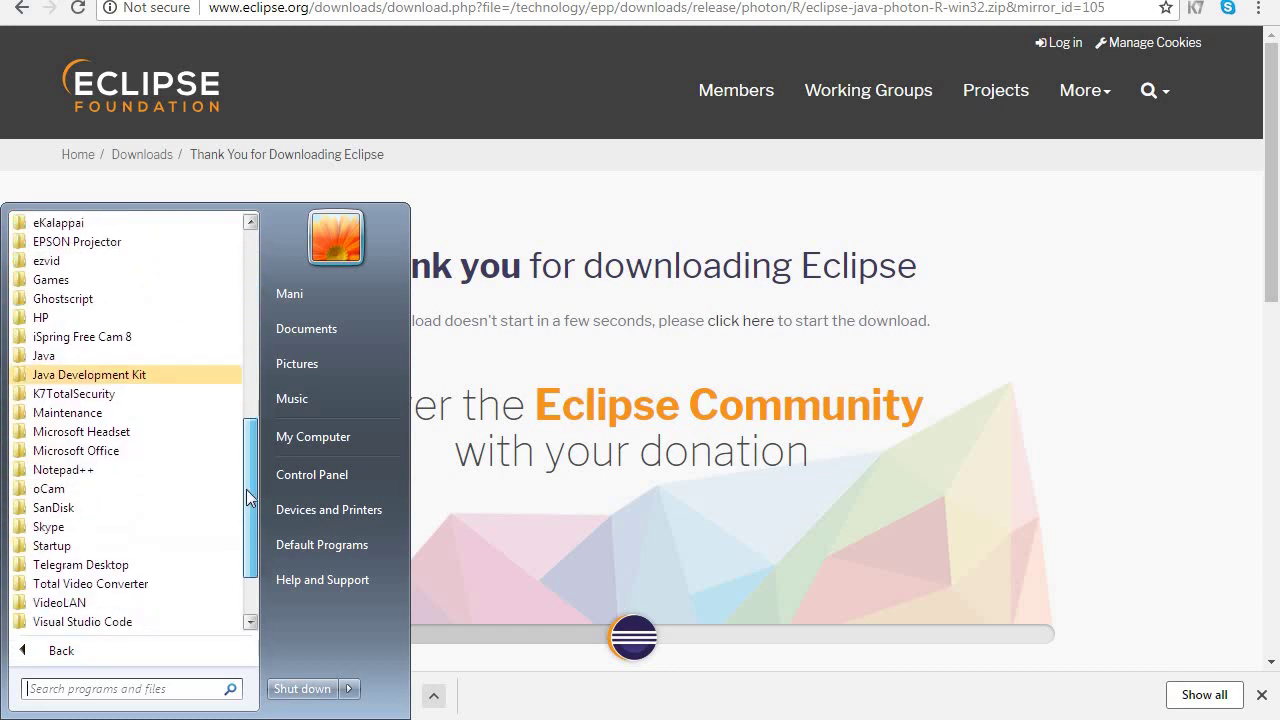
{"action": "left_click", "coordinate": [103, 378]}
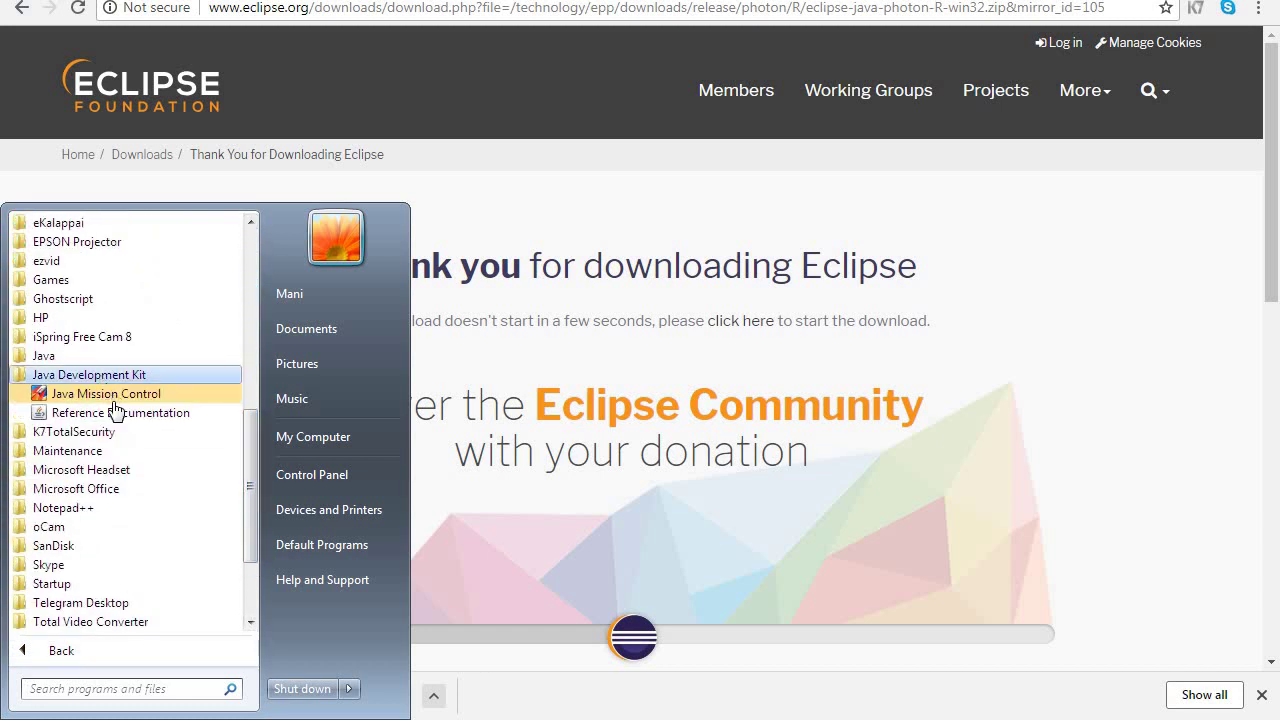
{"action": "left_click", "coordinate": [68, 357]}
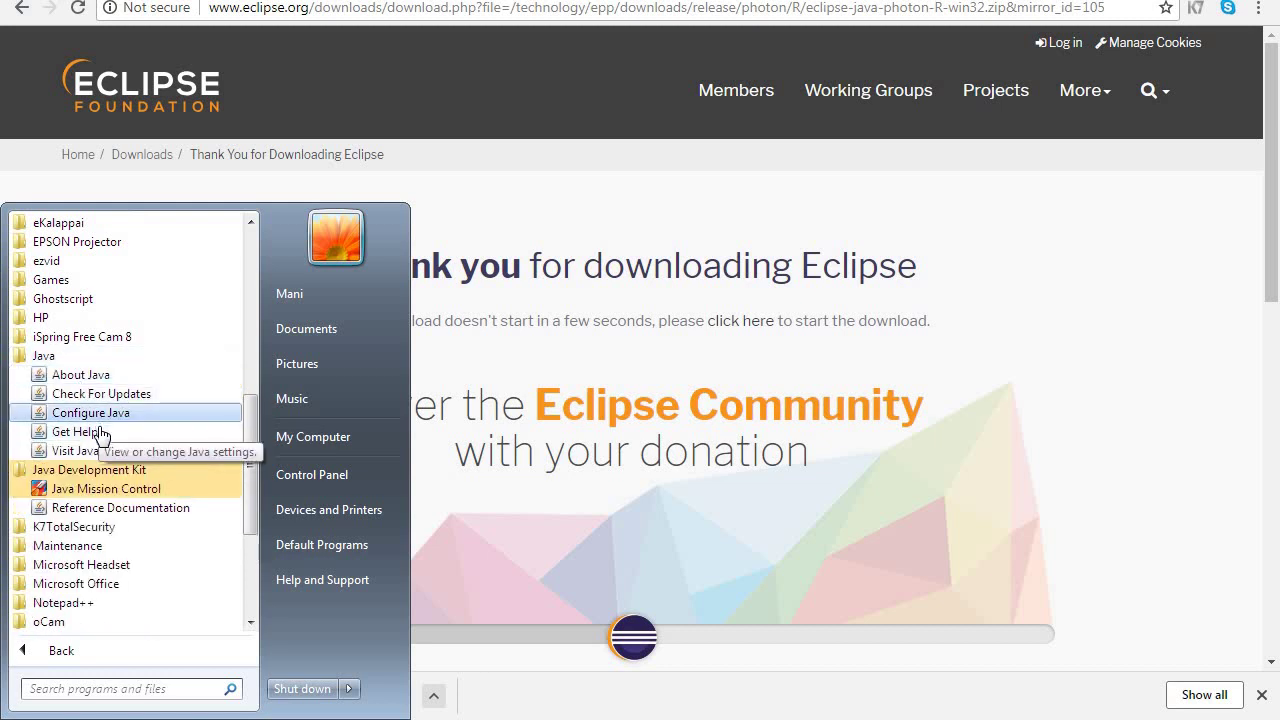
{"action": "key", "text": "Escape"}
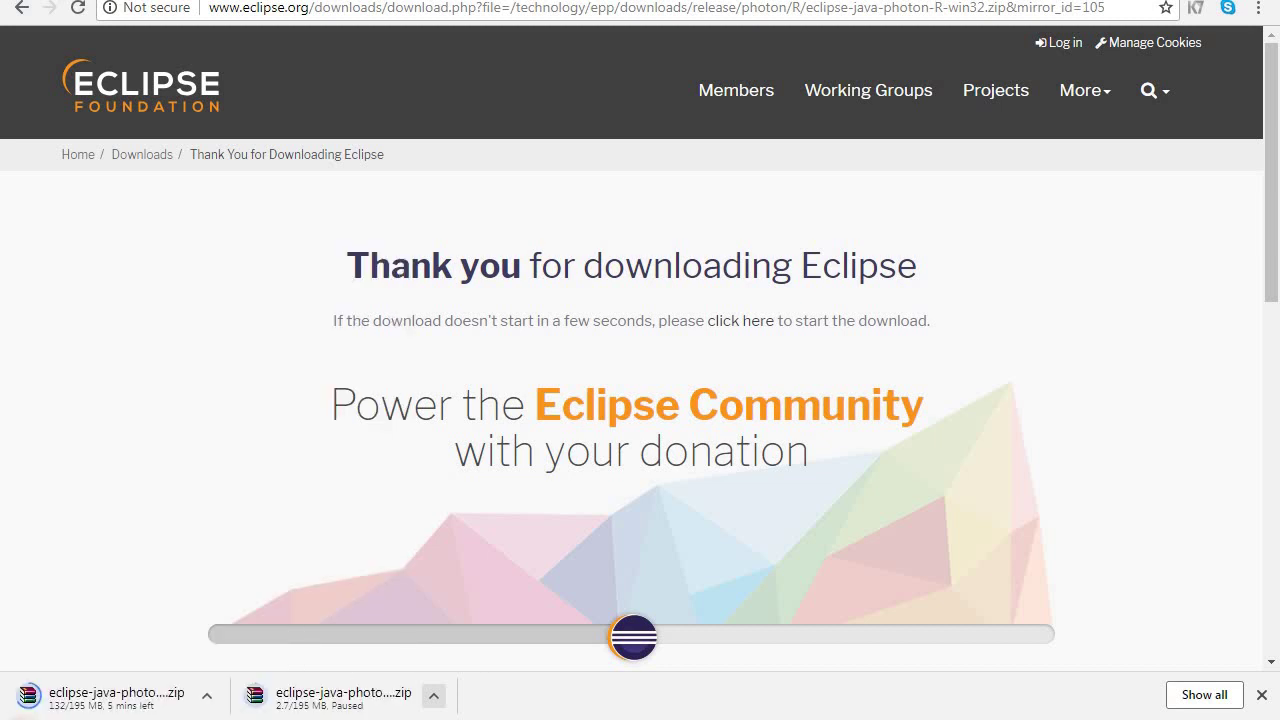
Open Programs and Features from a maximized Control Panel window
{"action": "key", "text": "super"}
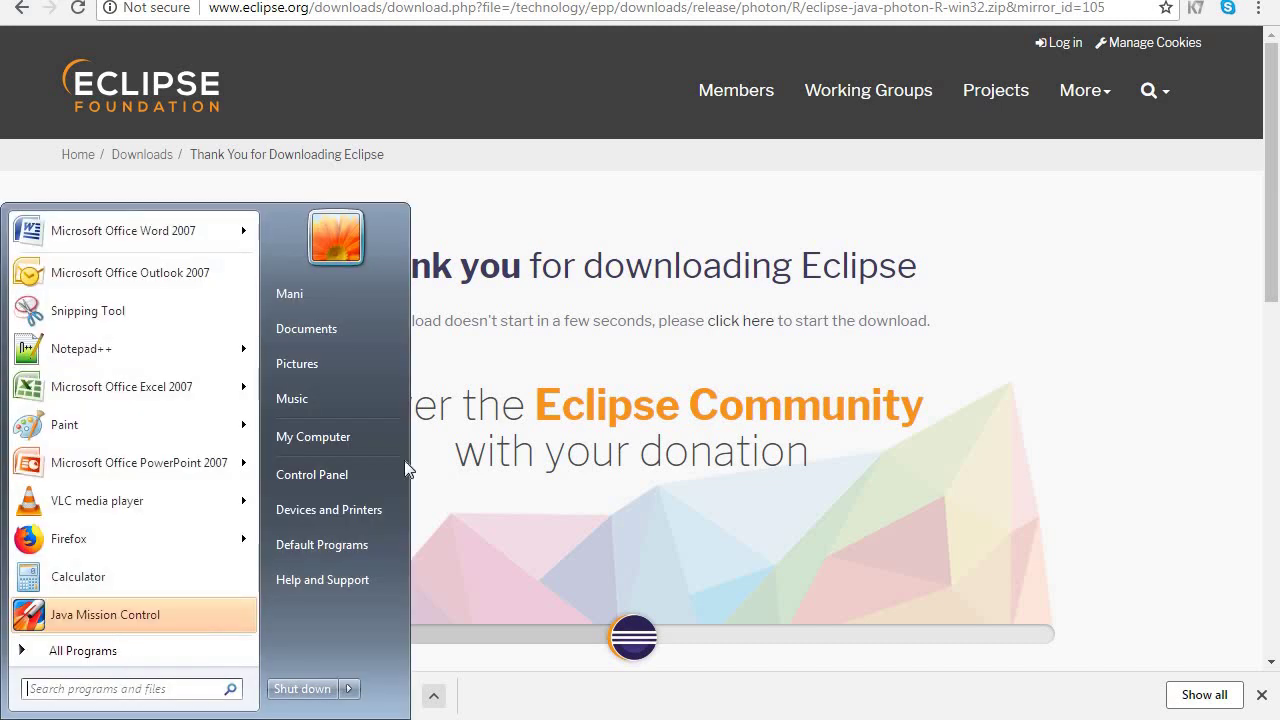
{"action": "left_click", "coordinate": [323, 470]}
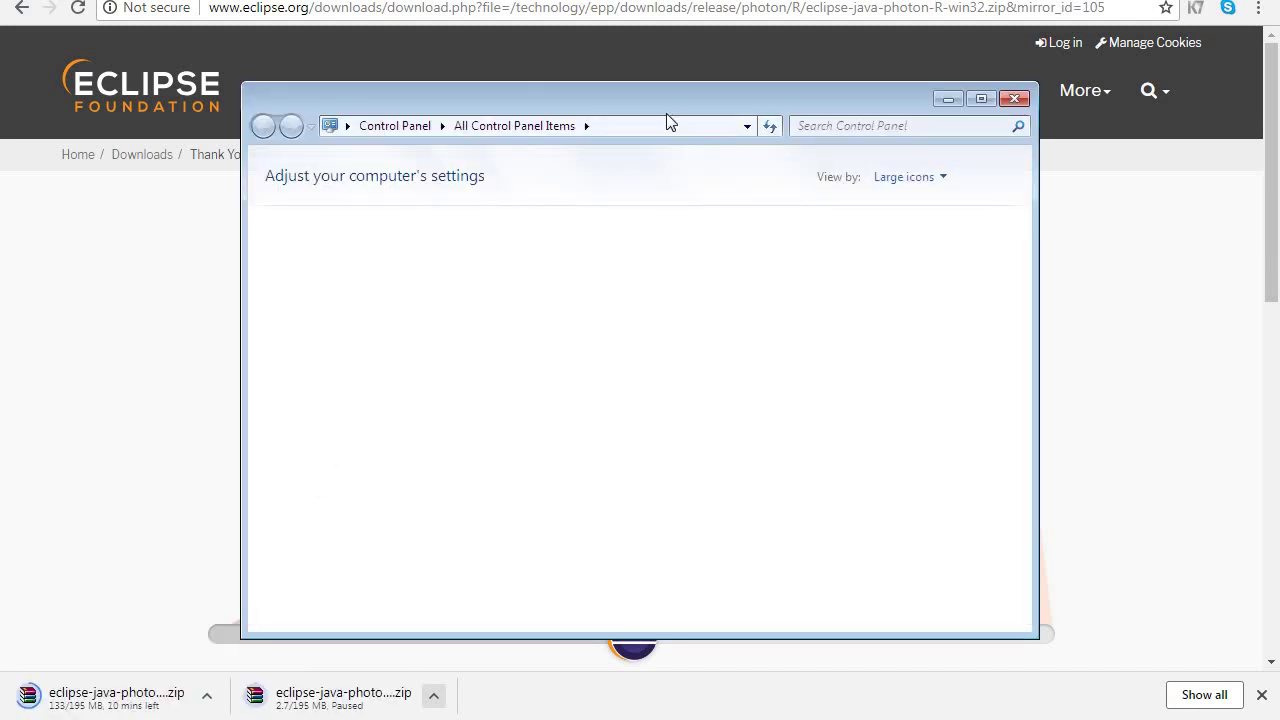
{"action": "double_click", "coordinate": [650, 97]}
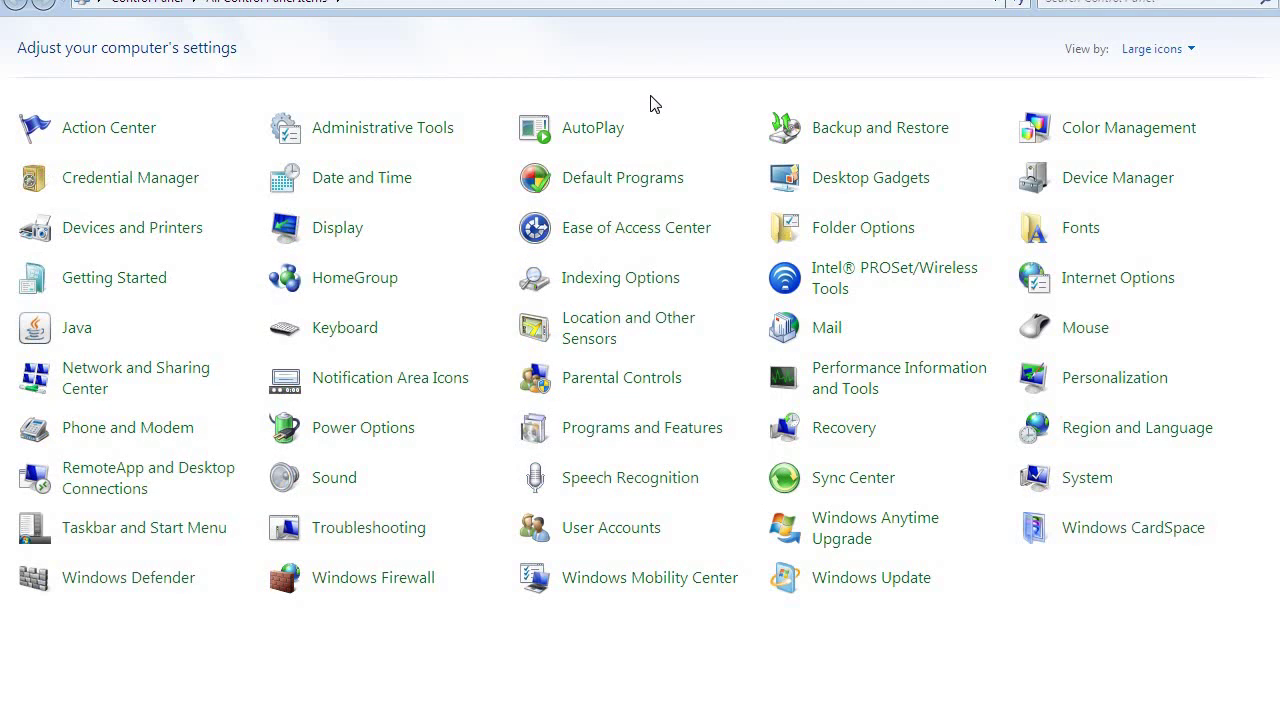
{"action": "left_click", "coordinate": [630, 430]}
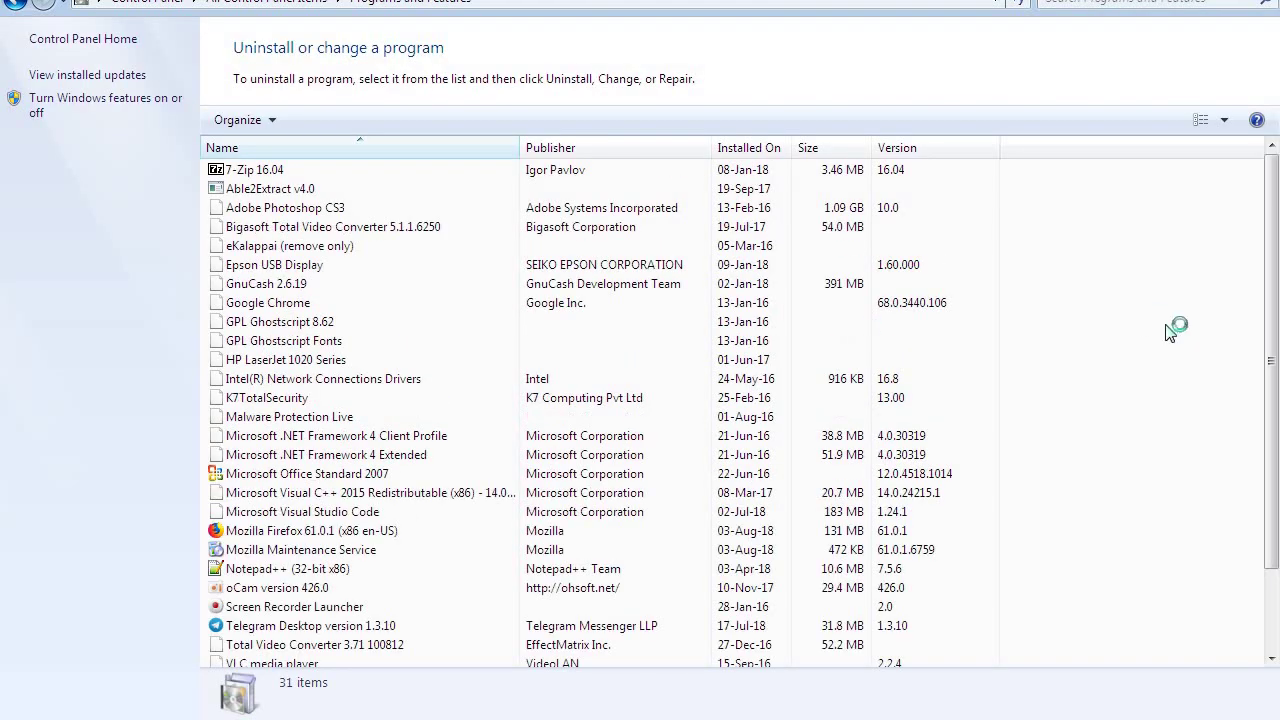
Examine the entries for Java 8 Update 171 and 181, Java SE Development Kit 8 Update 181 and Development Kit 6 Update 25
{"action": "left_click_drag", "start_coordinate": [1276, 268], "coordinate": [1277, 327]}
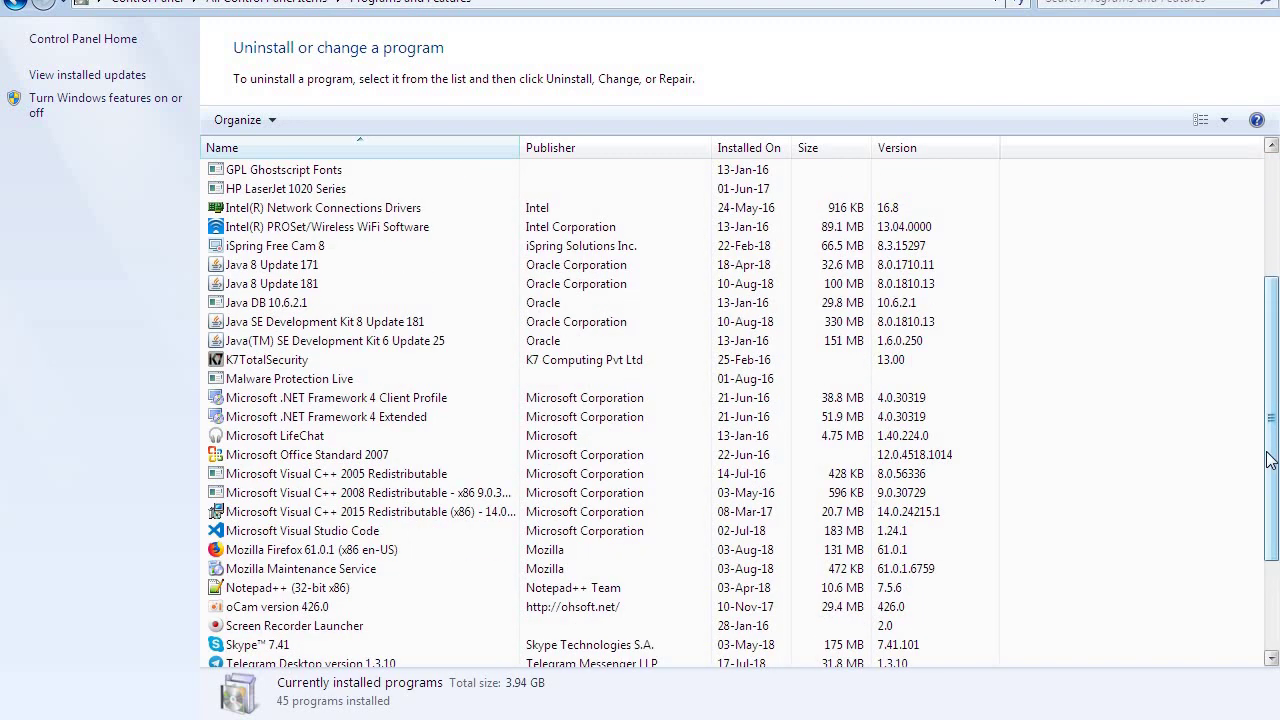
{"action": "left_click_drag", "start_coordinate": [1272, 455], "coordinate": [1272, 397]}
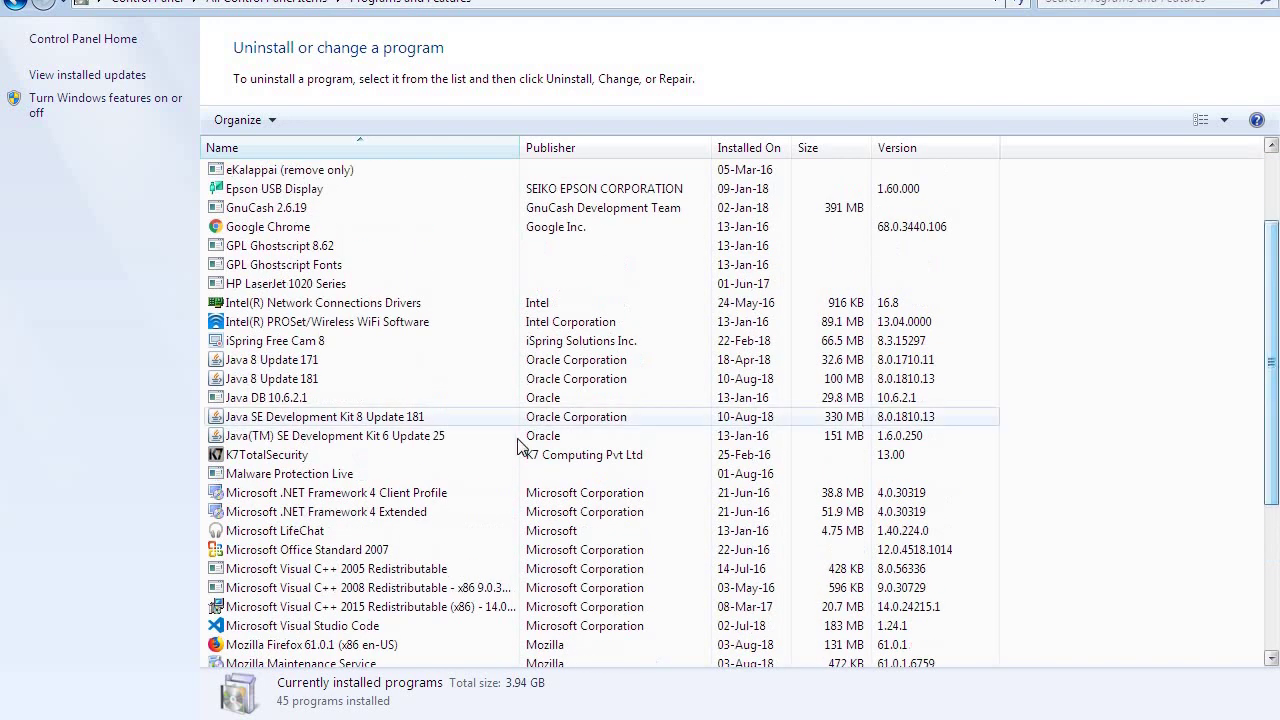
{"action": "left_click", "coordinate": [290, 384]}
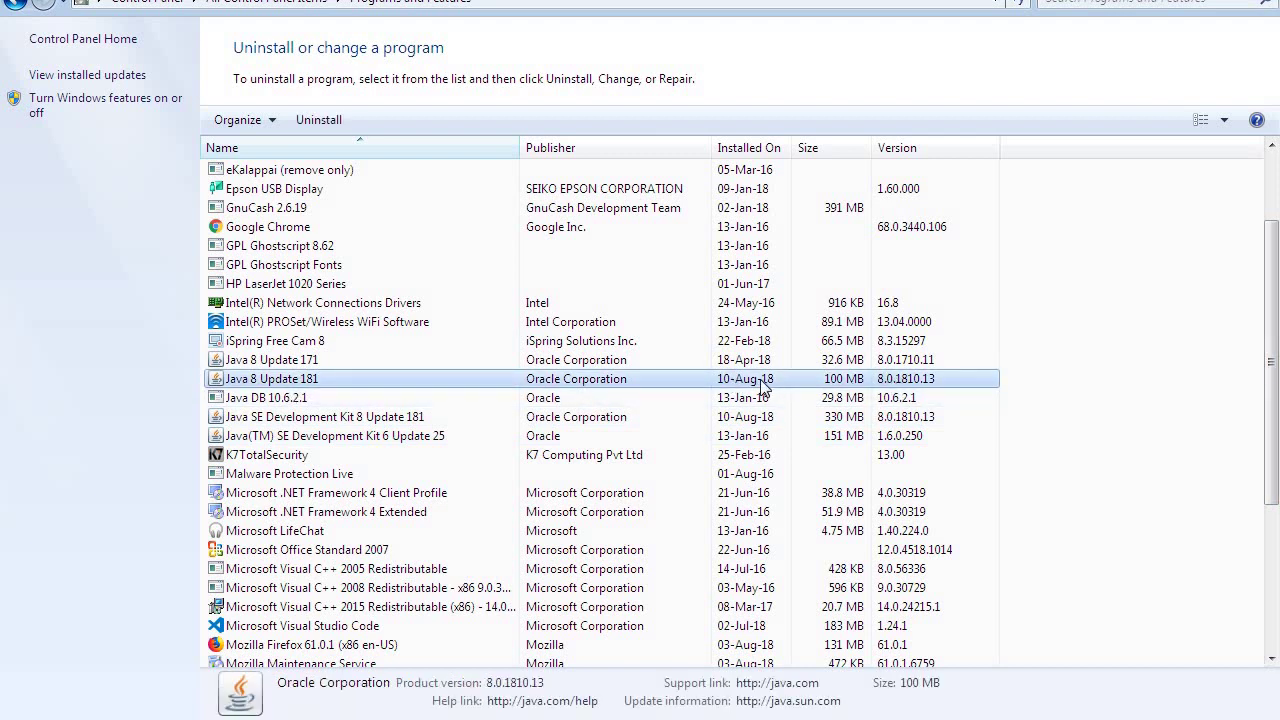
{"action": "left_click", "coordinate": [288, 367]}
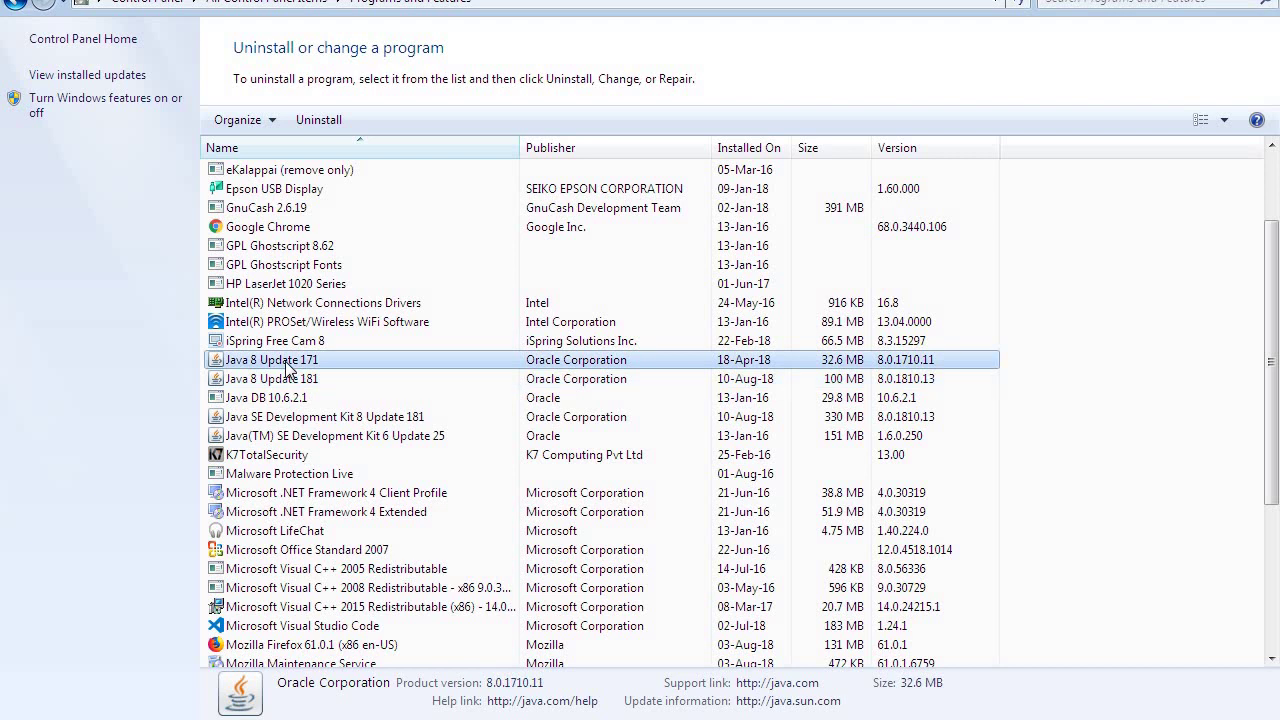
{"action": "left_click", "coordinate": [292, 381]}
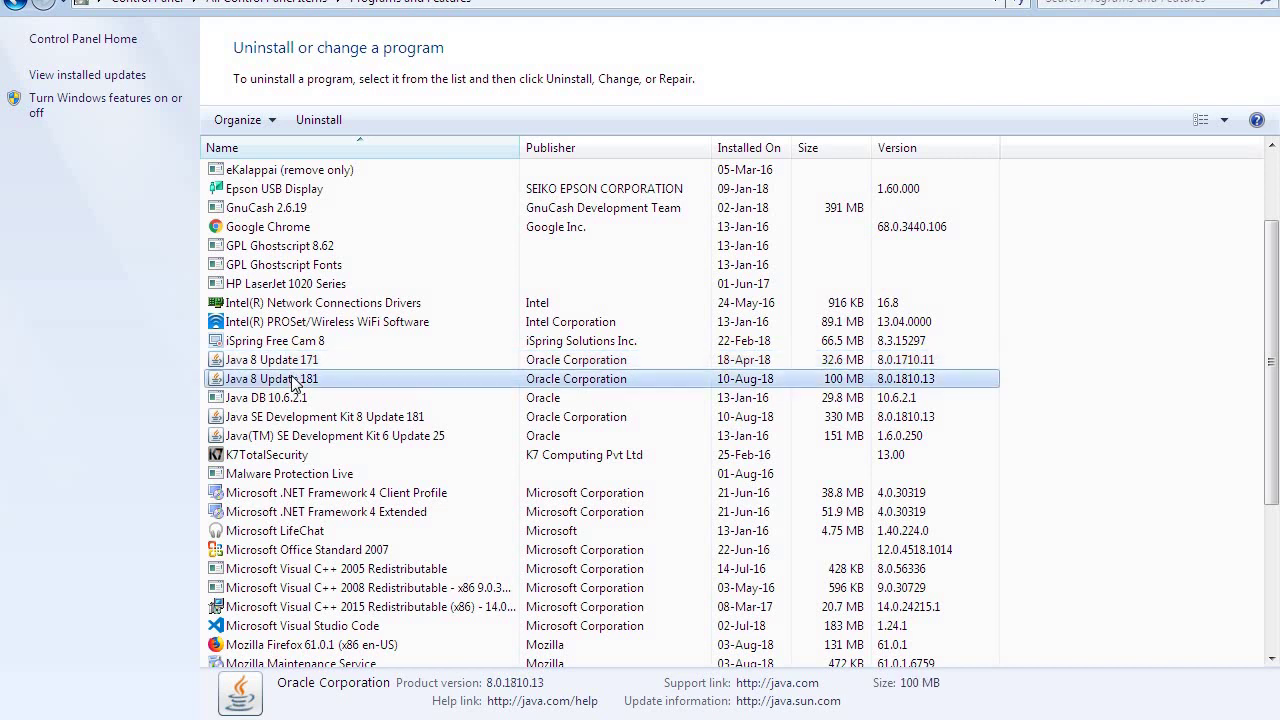
{"action": "left_click", "coordinate": [337, 419]}
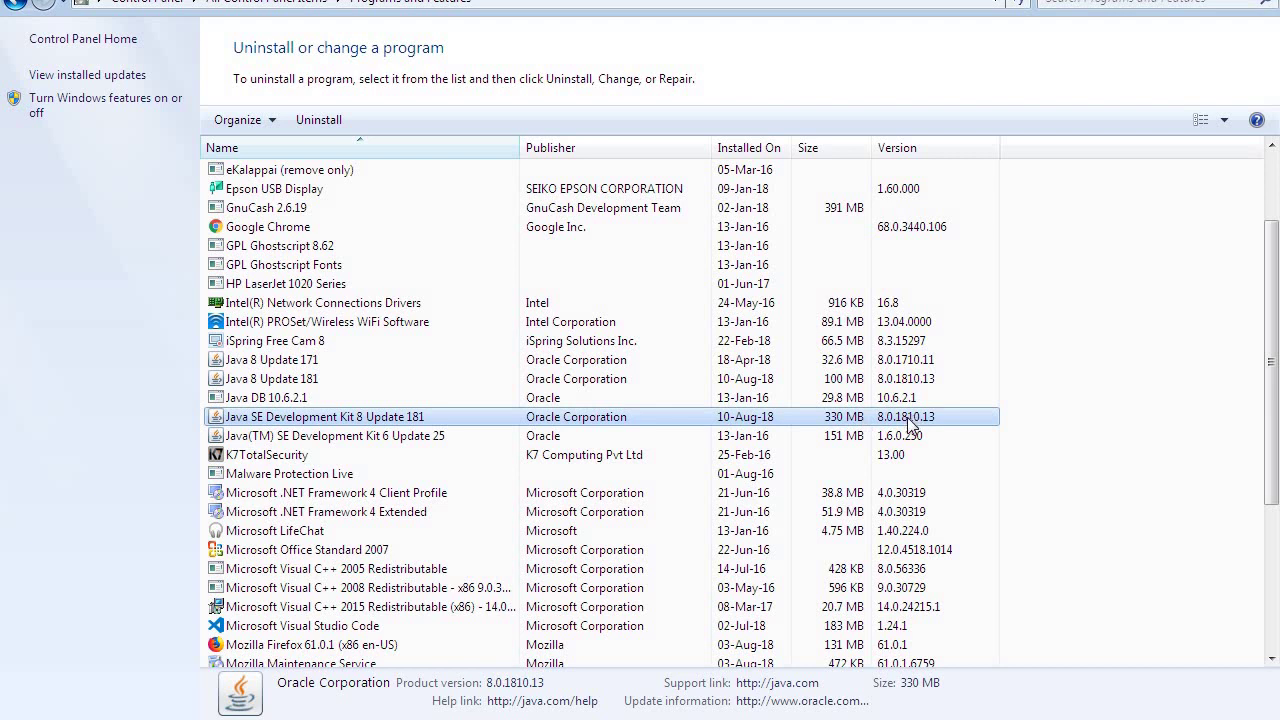
{"action": "left_click", "coordinate": [437, 438]}
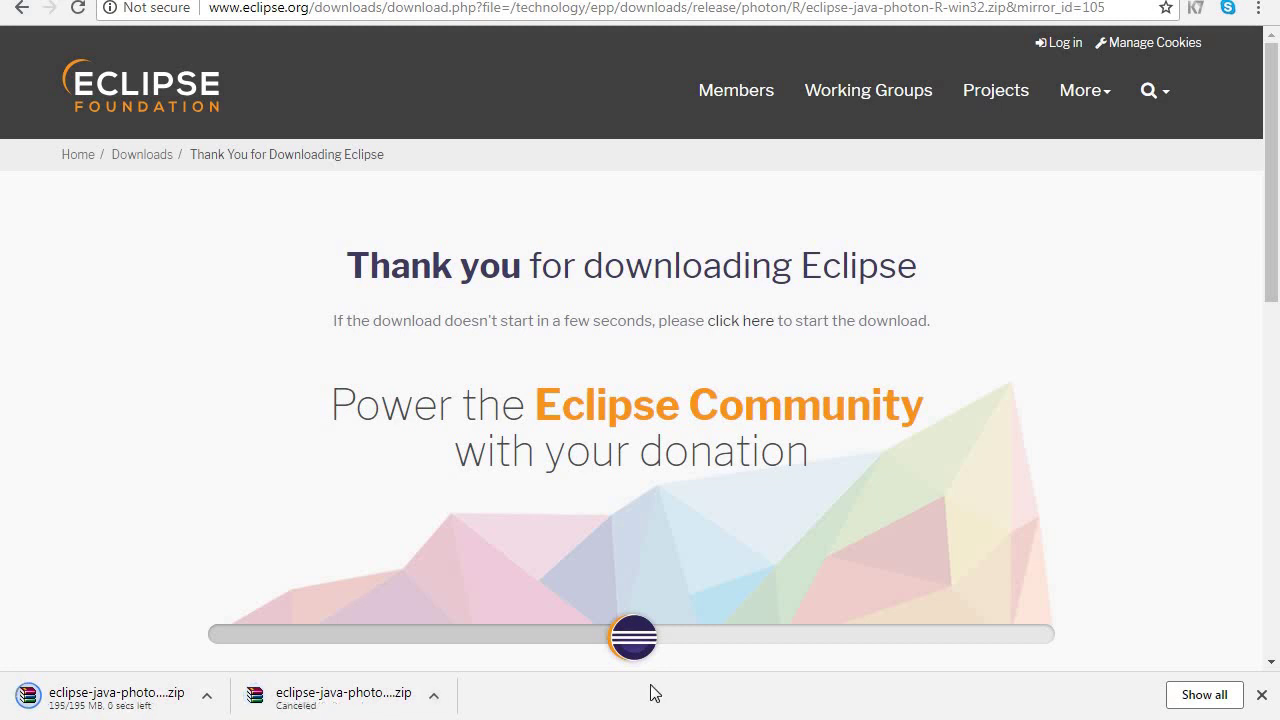
Set the eclipse-java-photon zip download to open when complete and show it in its folder
{"action": "left_click", "coordinate": [124, 700]}
{"action": "left_click", "coordinate": [152, 704]}
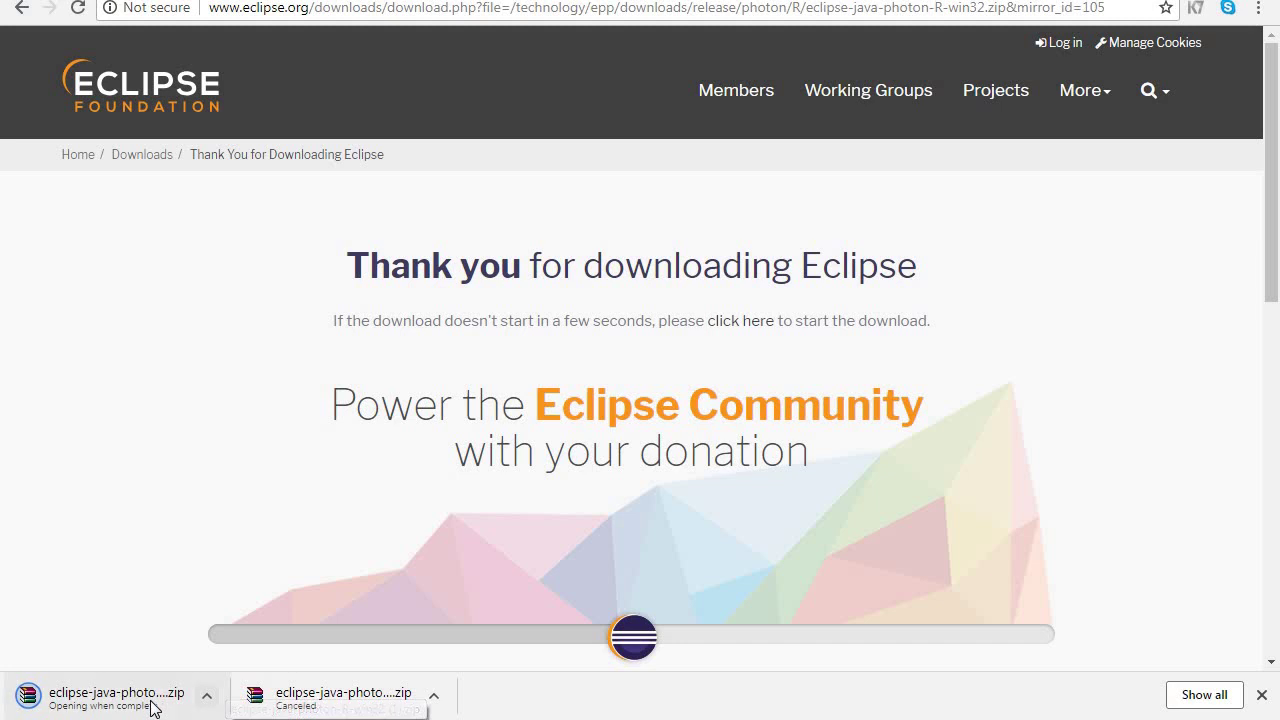
{"action": "left_click", "coordinate": [207, 698]}
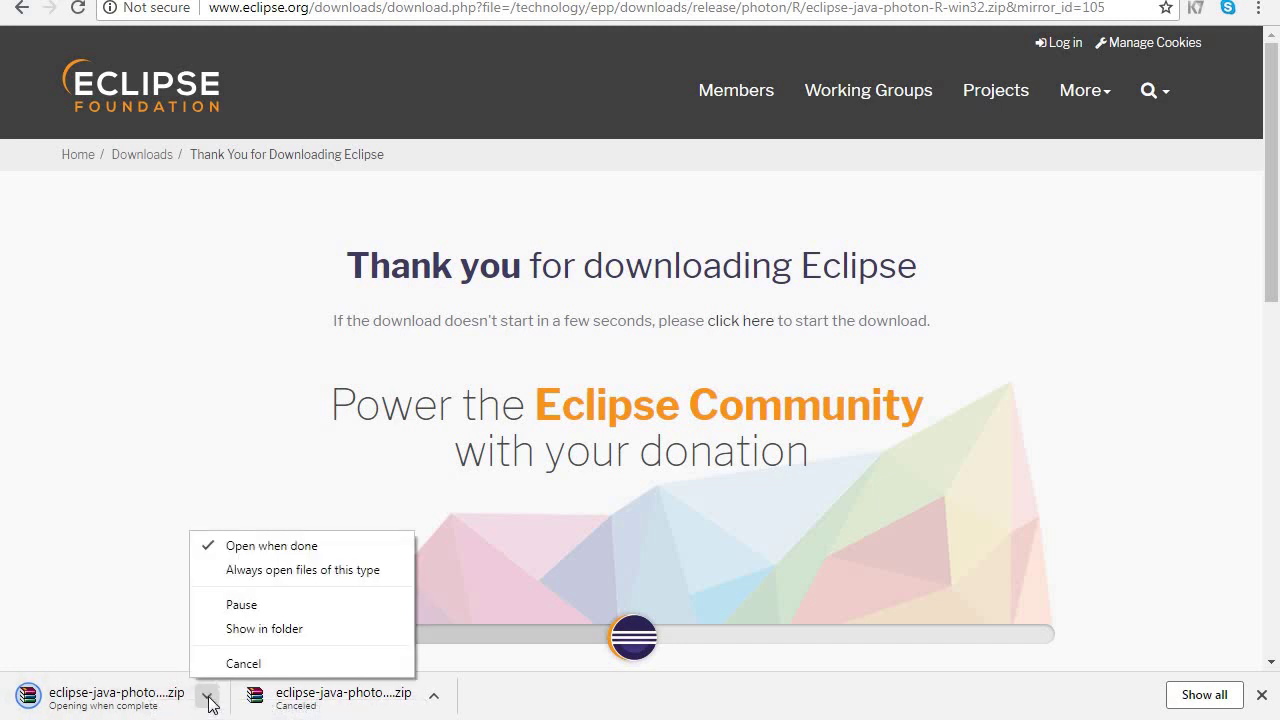
{"action": "left_click", "coordinate": [252, 628]}
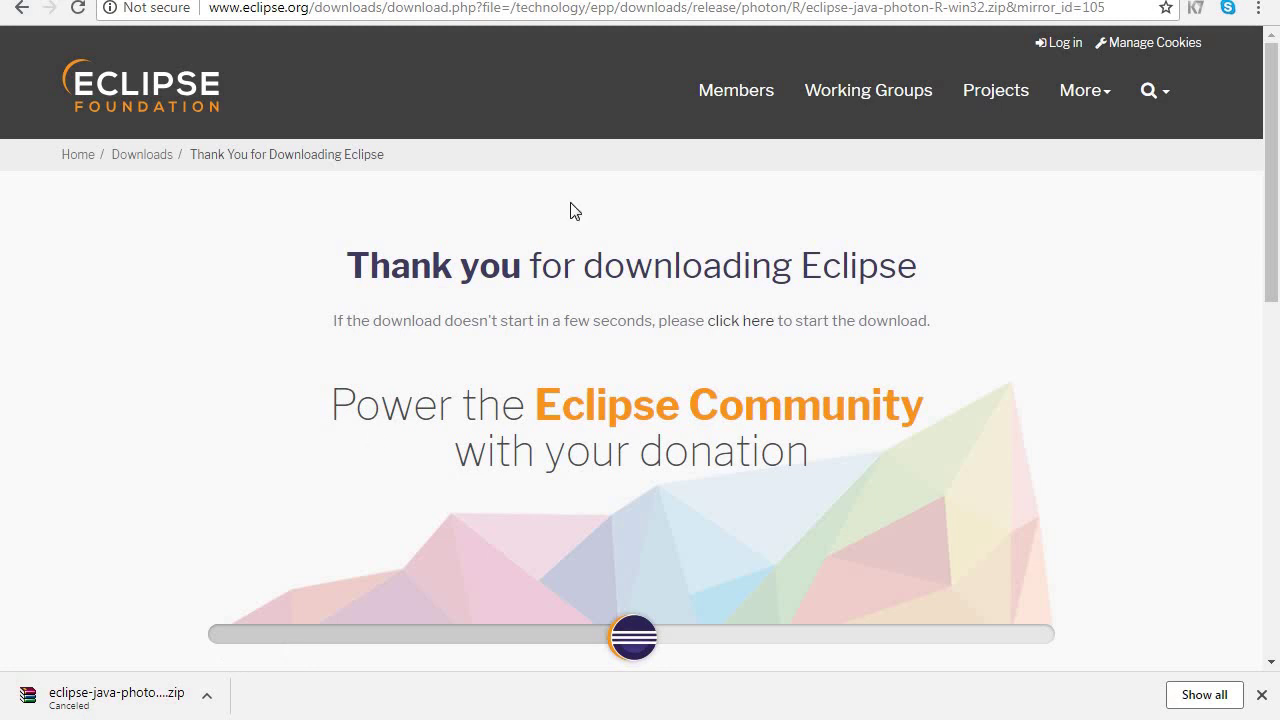
Set the Eclipse donation amount to 5 USD on the download page and dismiss the chat notification
{"action": "left_click", "coordinate": [1274, 198]}
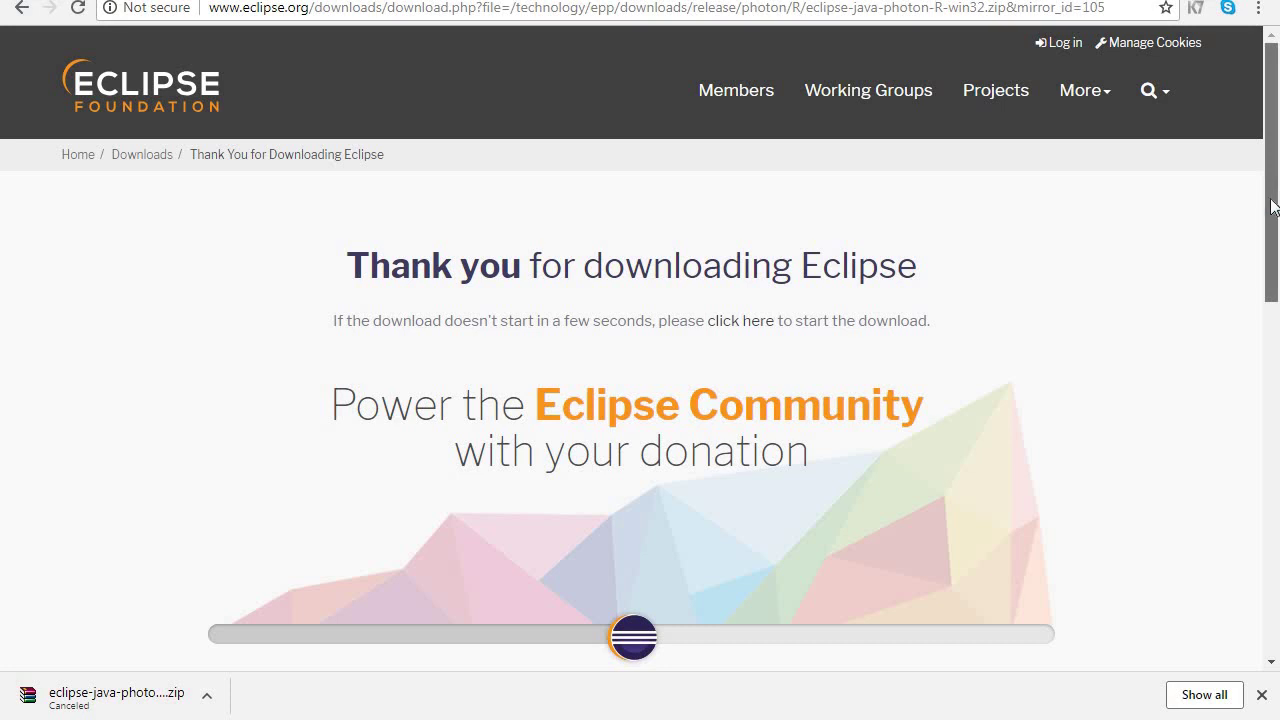
{"action": "left_click_drag", "start_coordinate": [1274, 198], "coordinate": [1272, 251]}
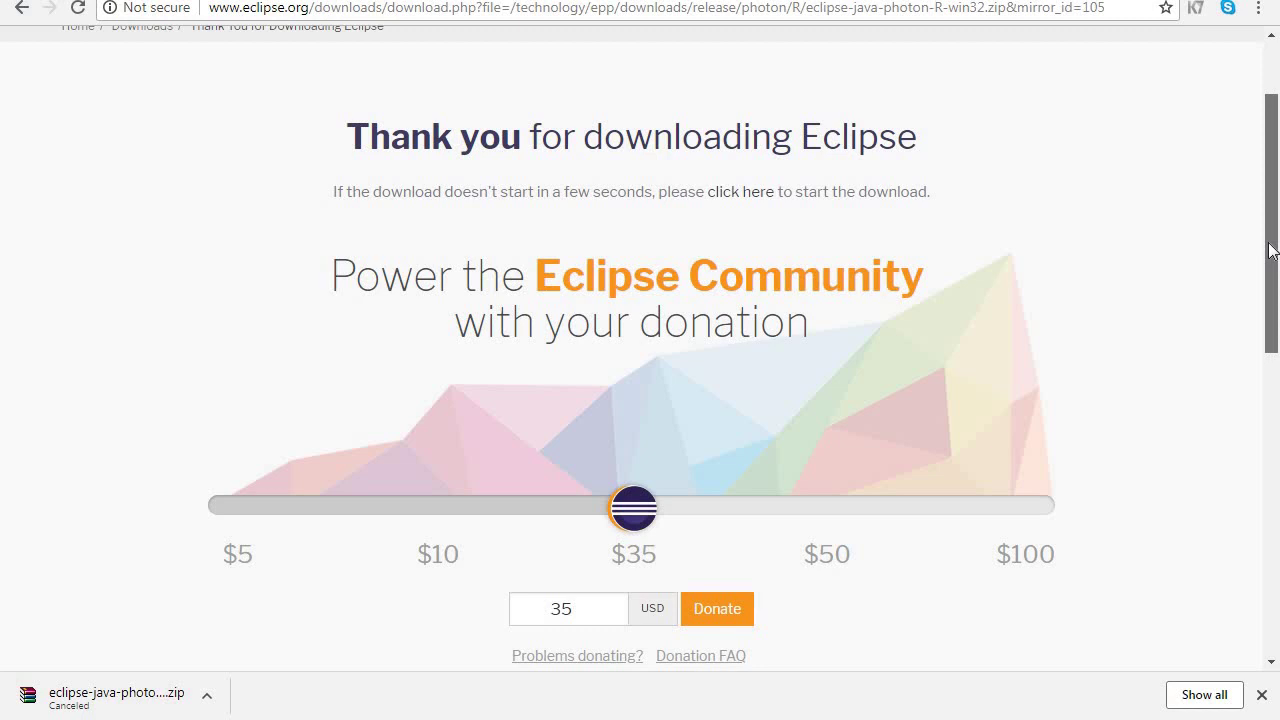
{"action": "left_click_drag", "start_coordinate": [1272, 251], "coordinate": [1273, 316]}
{"action": "scroll", "coordinate": [1273, 321], "scroll_direction": "down", "scroll_amount": 2}
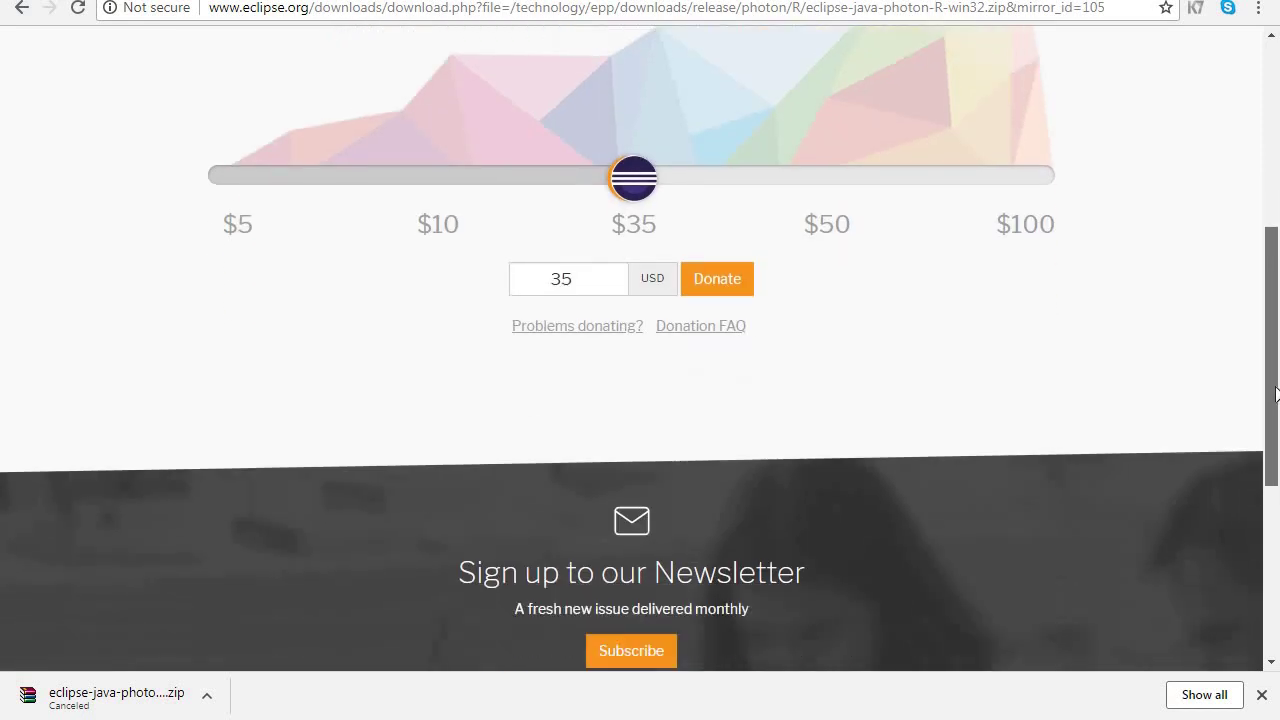
{"action": "scroll", "coordinate": [1273, 316], "scroll_direction": "up", "scroll_amount": 1}
{"action": "scroll", "coordinate": [1273, 316], "scroll_direction": "up", "scroll_amount": 2}
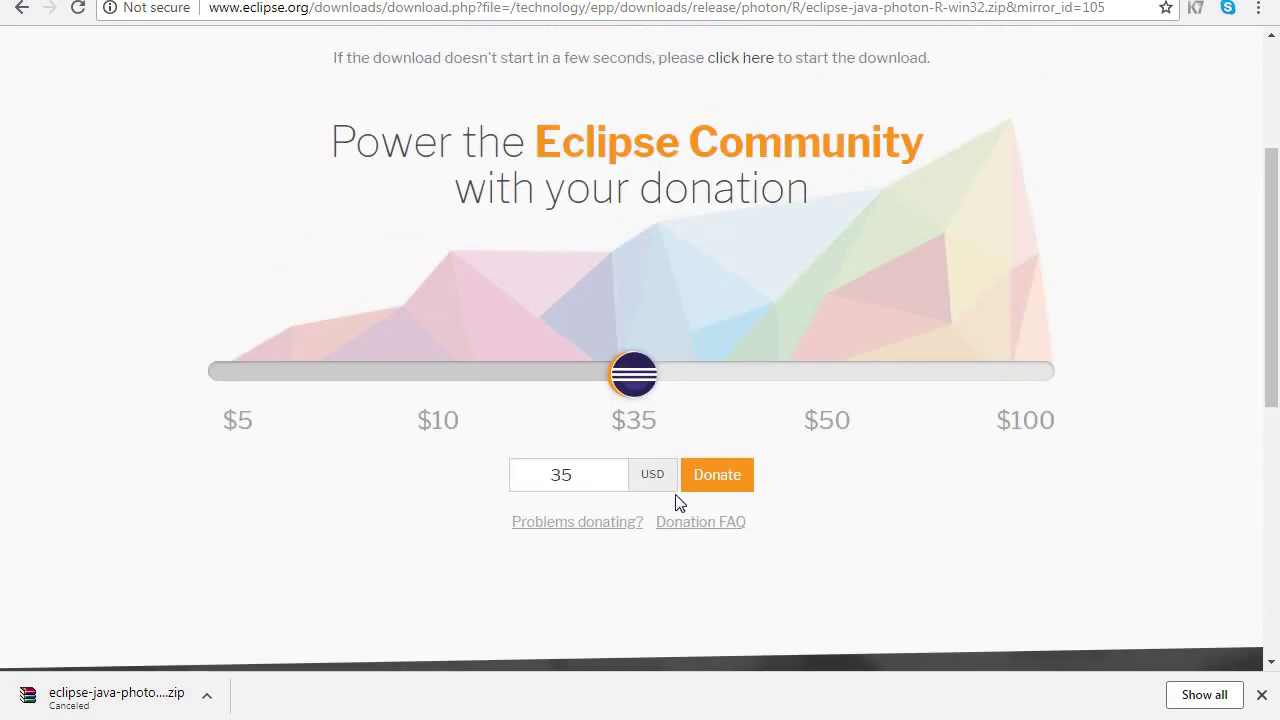
{"action": "left_click", "coordinate": [223, 386]}
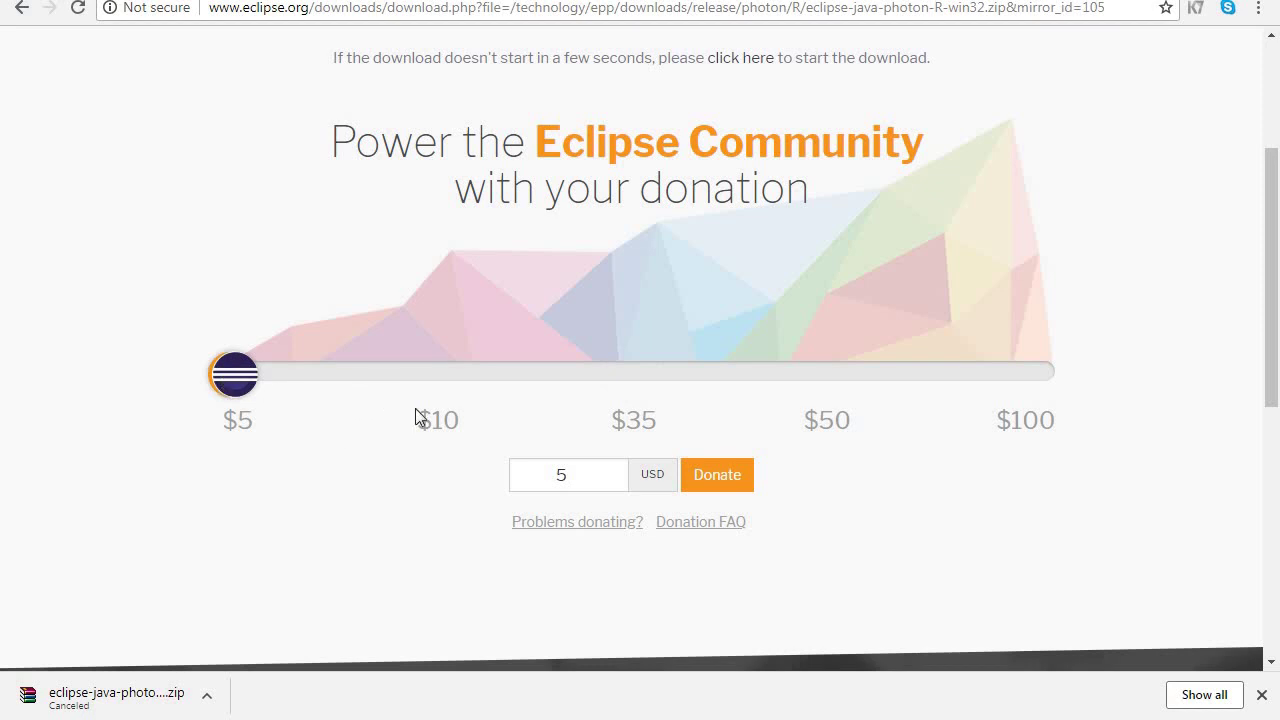
{"action": "left_click", "coordinate": [598, 481]}
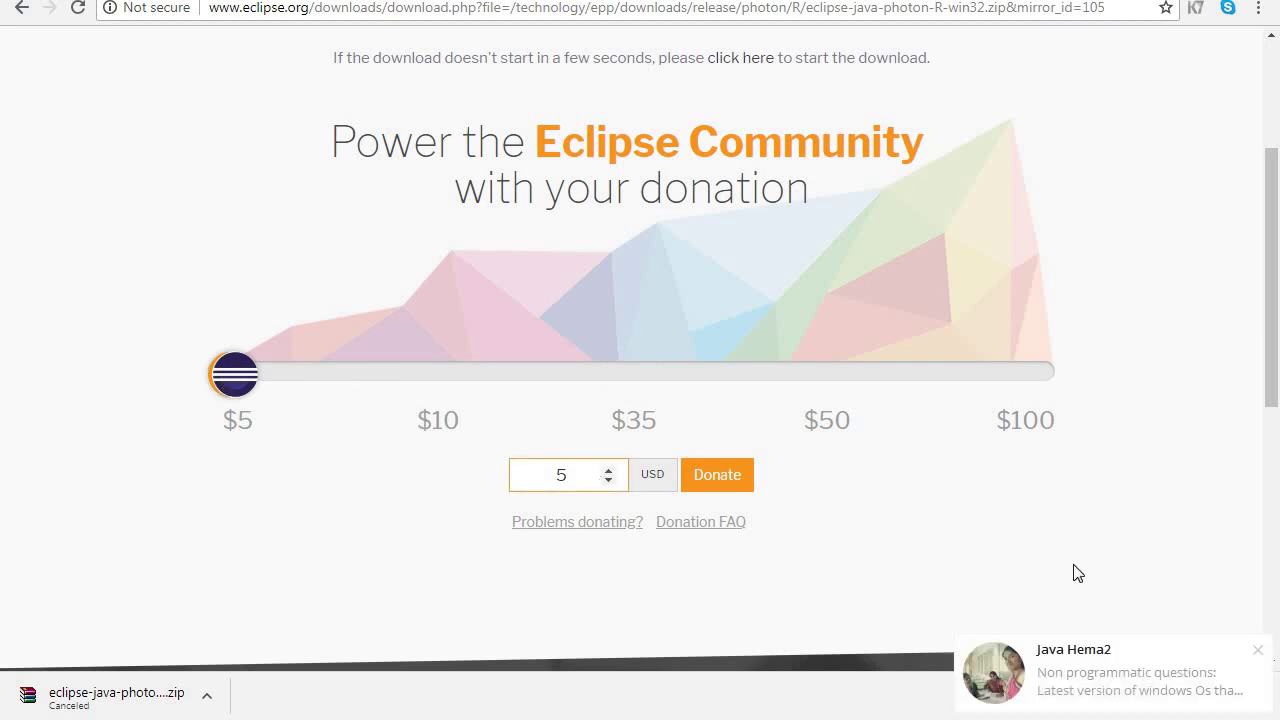
{"action": "left_click", "coordinate": [1260, 652]}
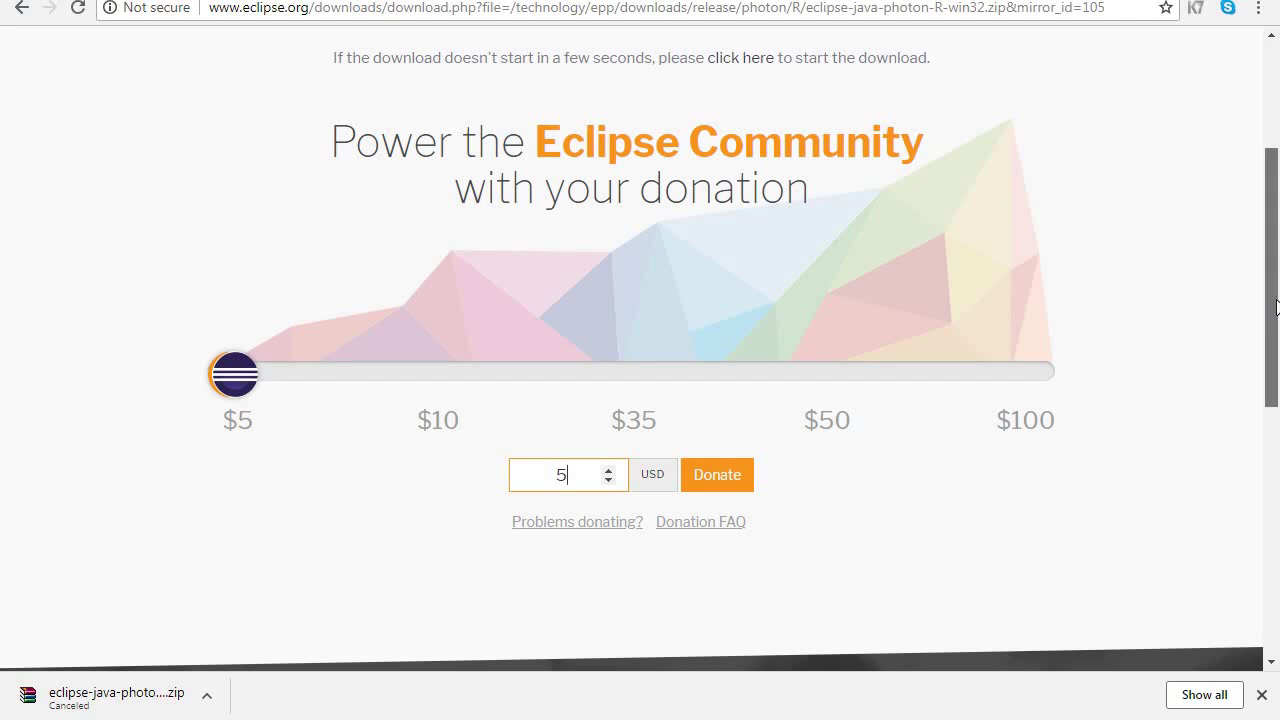
{"action": "left_click_drag", "start_coordinate": [1278, 351], "coordinate": [1278, 419]}
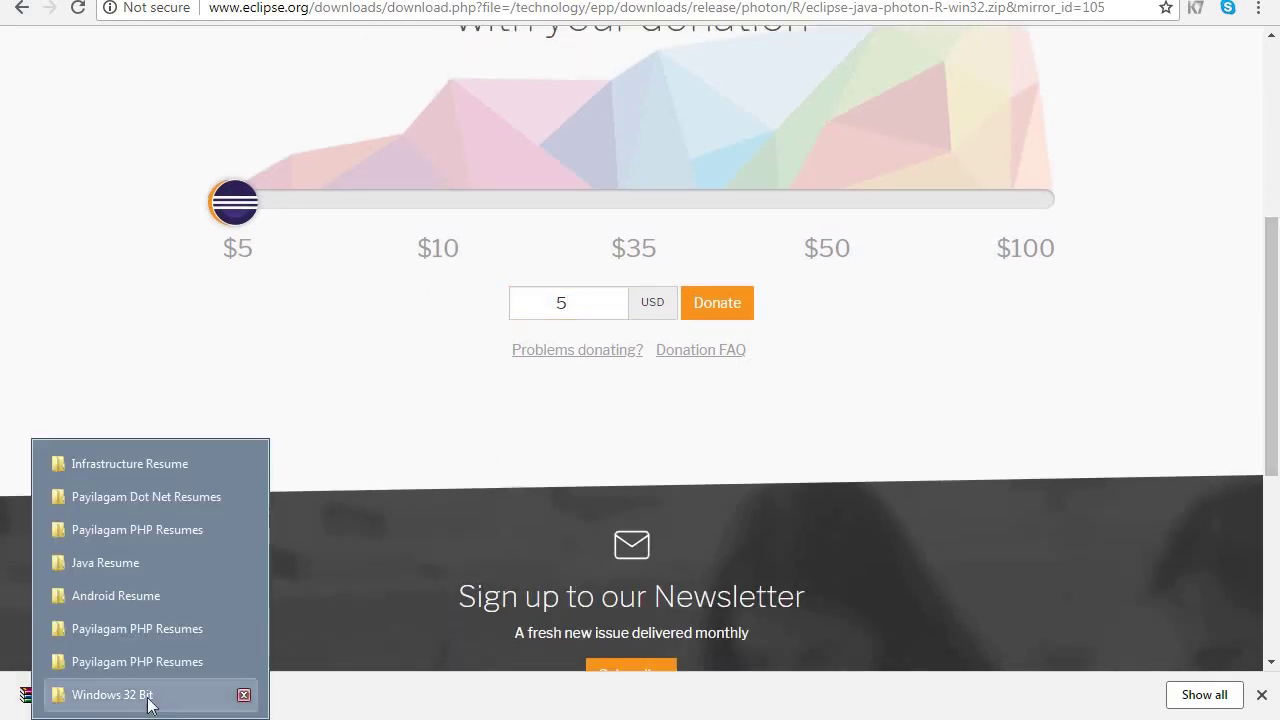
Switch to Windows Explorer and cut the eclipse-java-photon-R-win32 (1) archive from the Downloads folder
{"action": "left_click", "coordinate": [150, 697]}
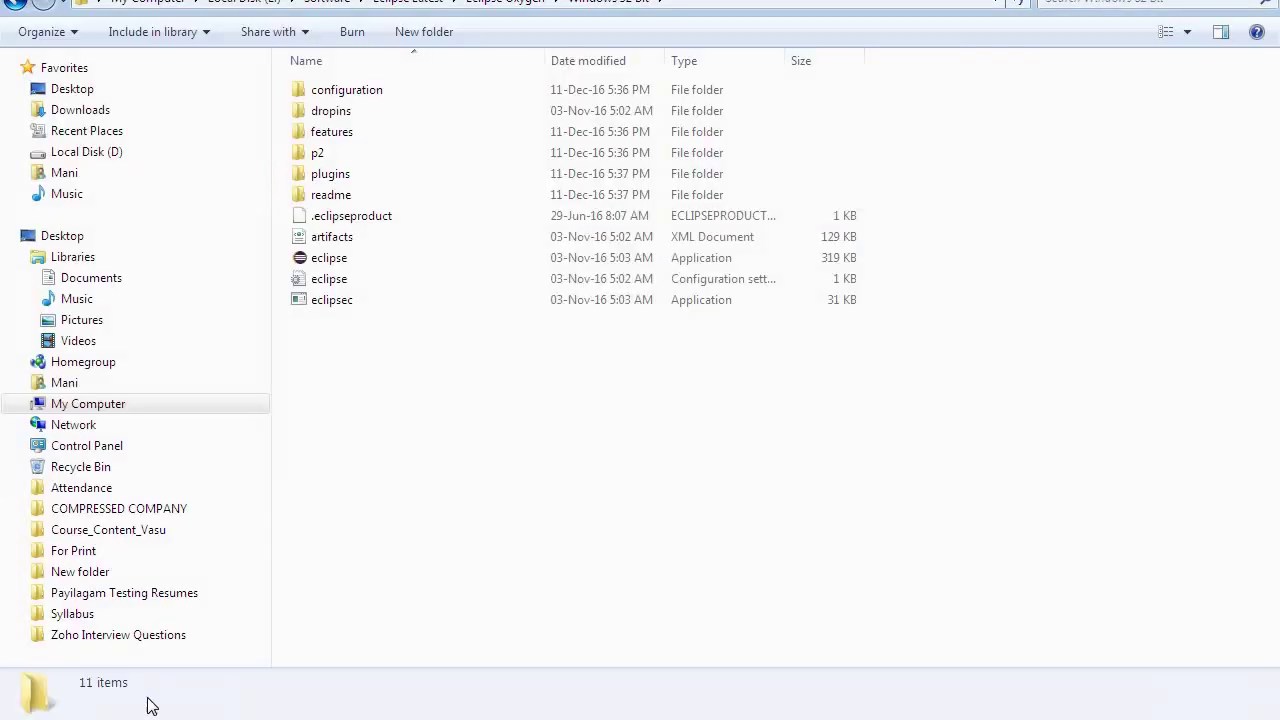
{"action": "left_click", "coordinate": [102, 110]}
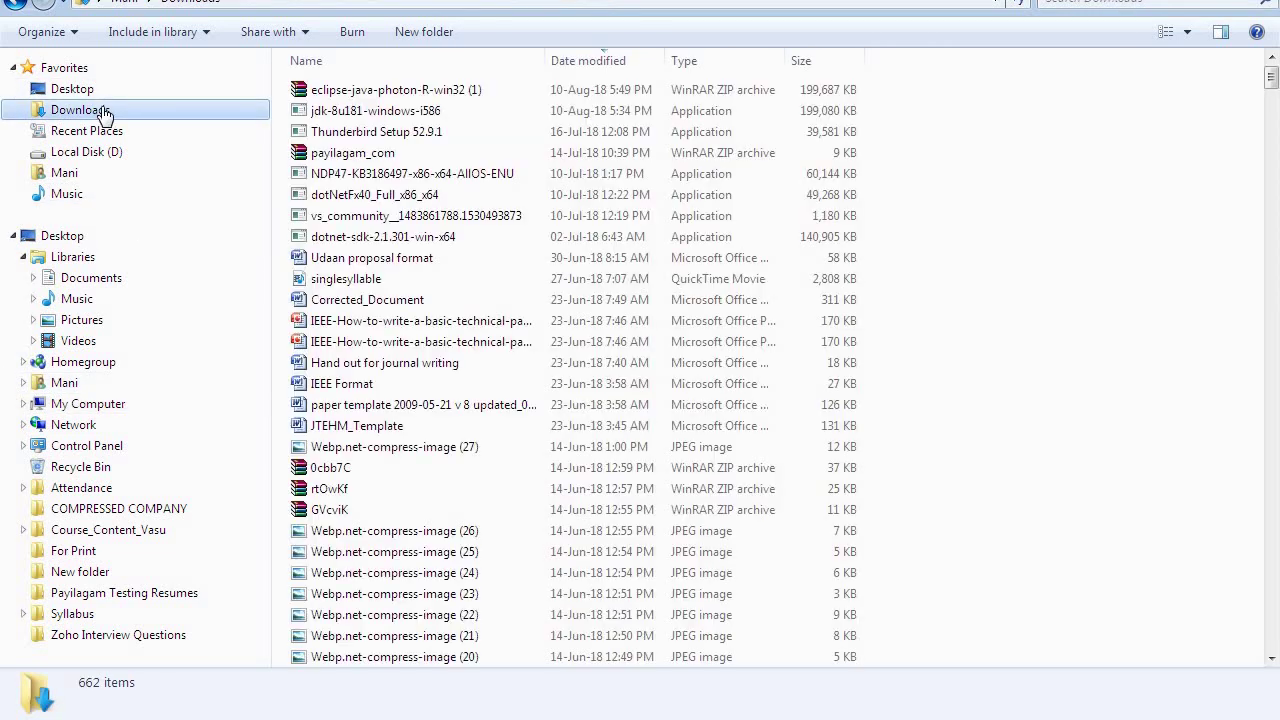
{"action": "left_click", "coordinate": [413, 90]}
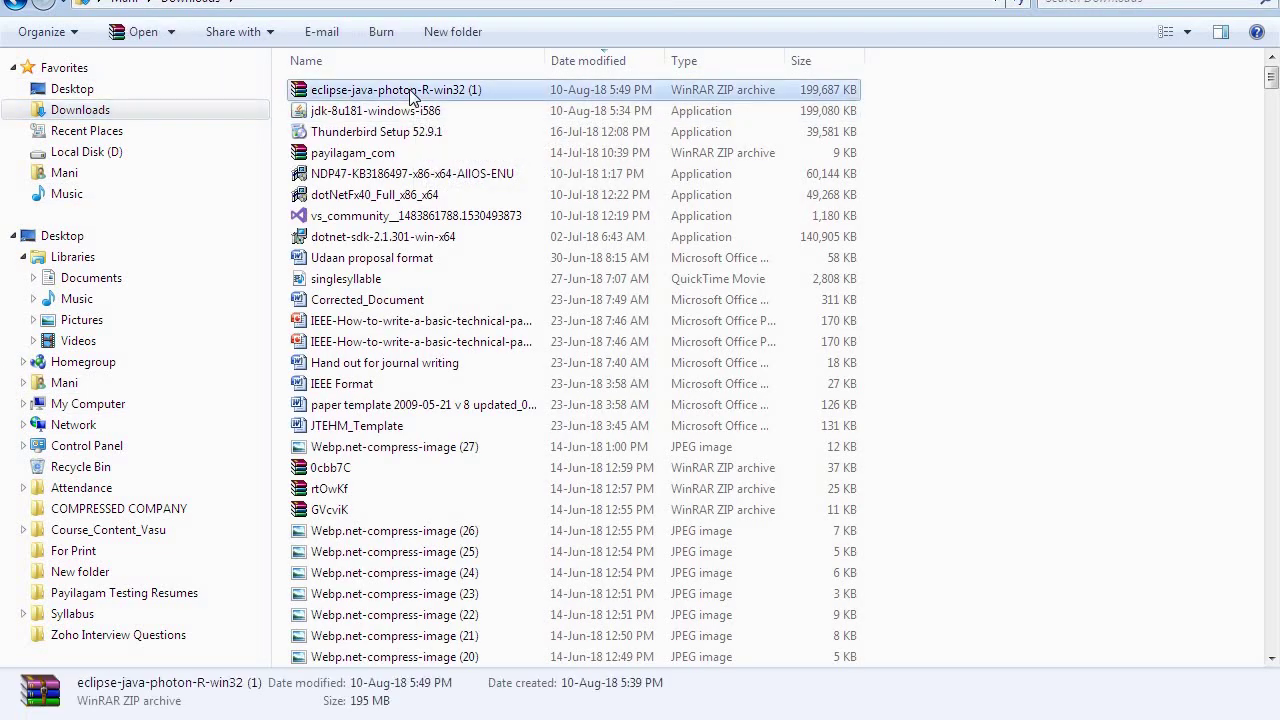
{"action": "double_click", "coordinate": [409, 90]}
{"action": "right_click", "coordinate": [409, 90]}
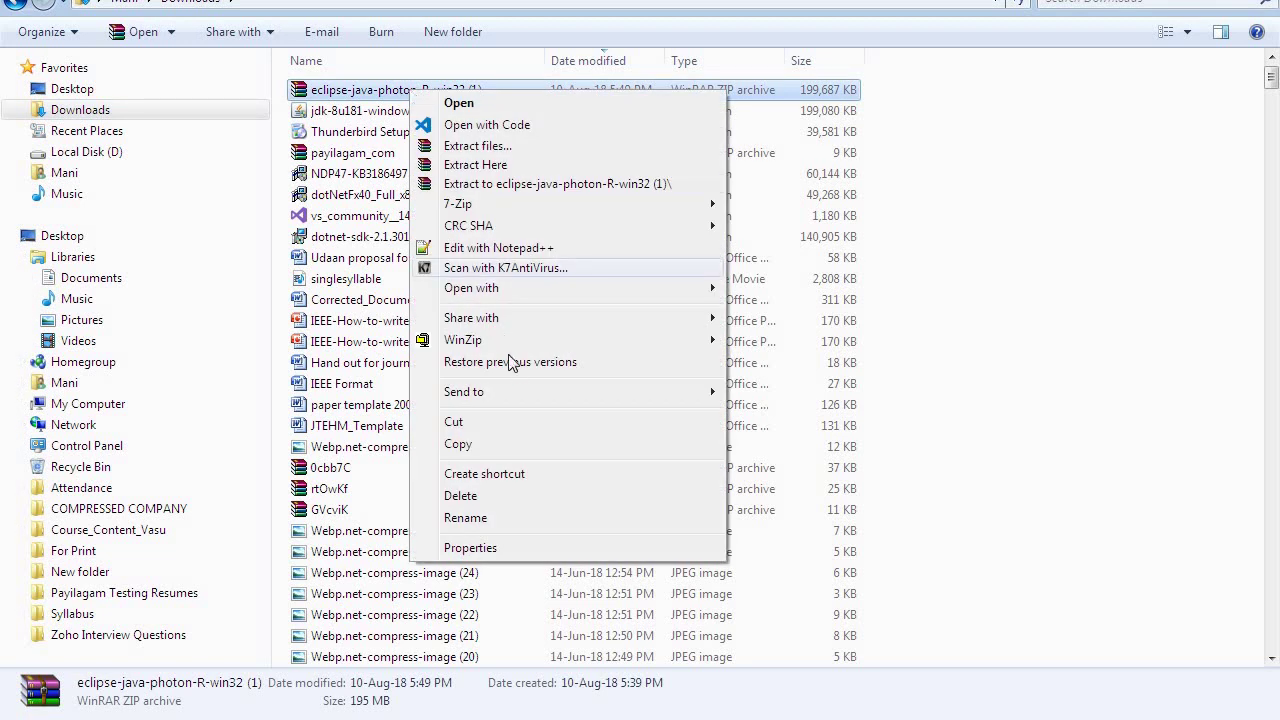
{"action": "left_click", "coordinate": [505, 425]}
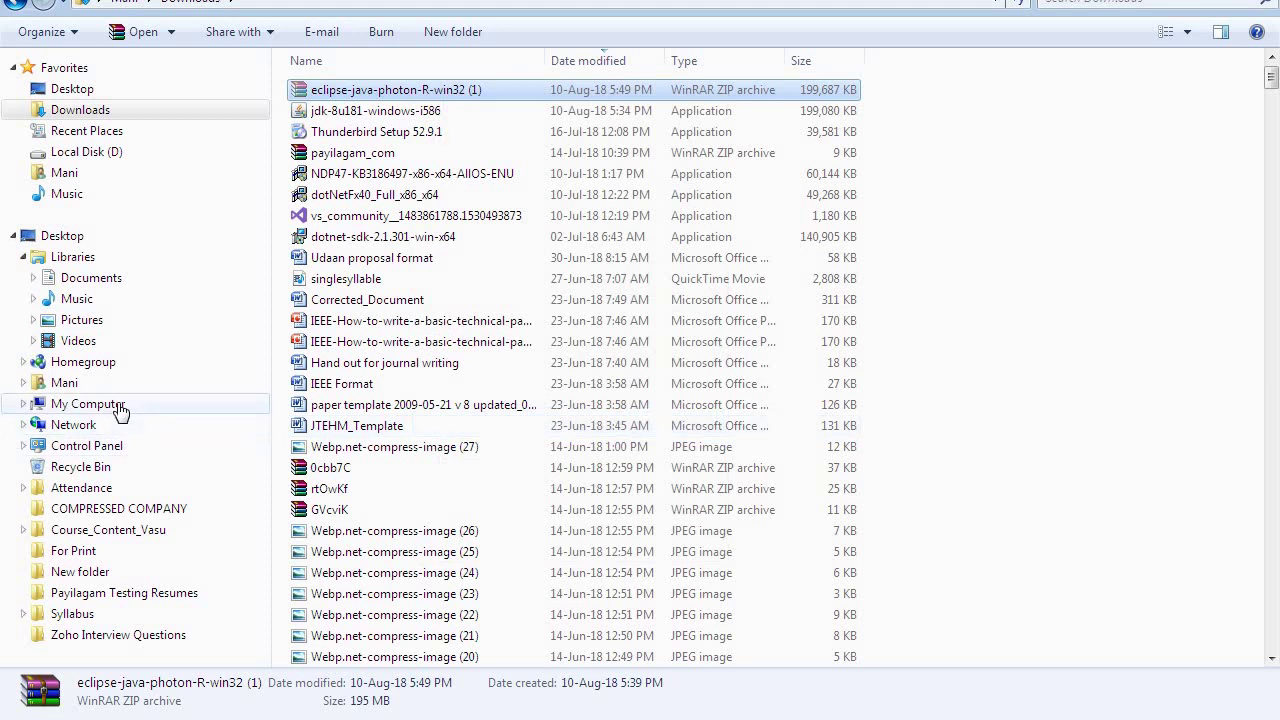
Paste the cut archive into the Software\Eclipse Latest folder on Local Disk (E:) and extract it to its own eclipse-java-photon-R-win32 (1) folder
{"action": "left_click", "coordinate": [118, 408]}
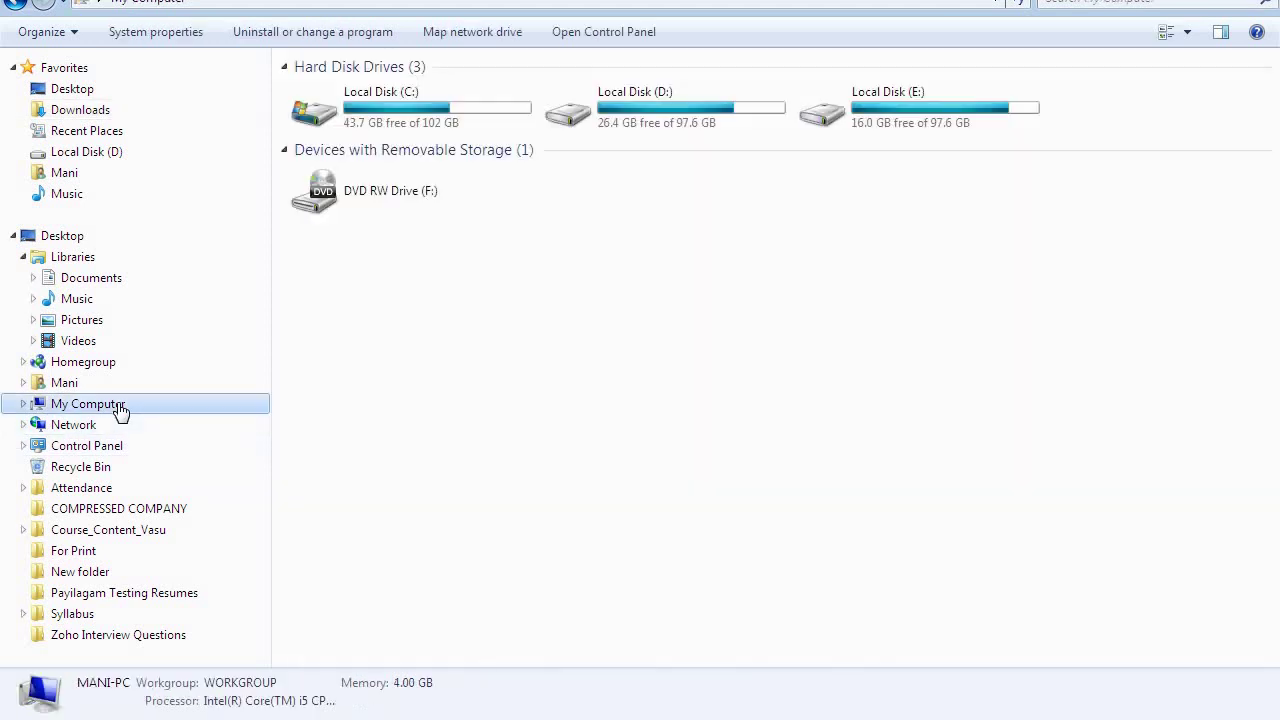
{"action": "left_click", "coordinate": [939, 103]}
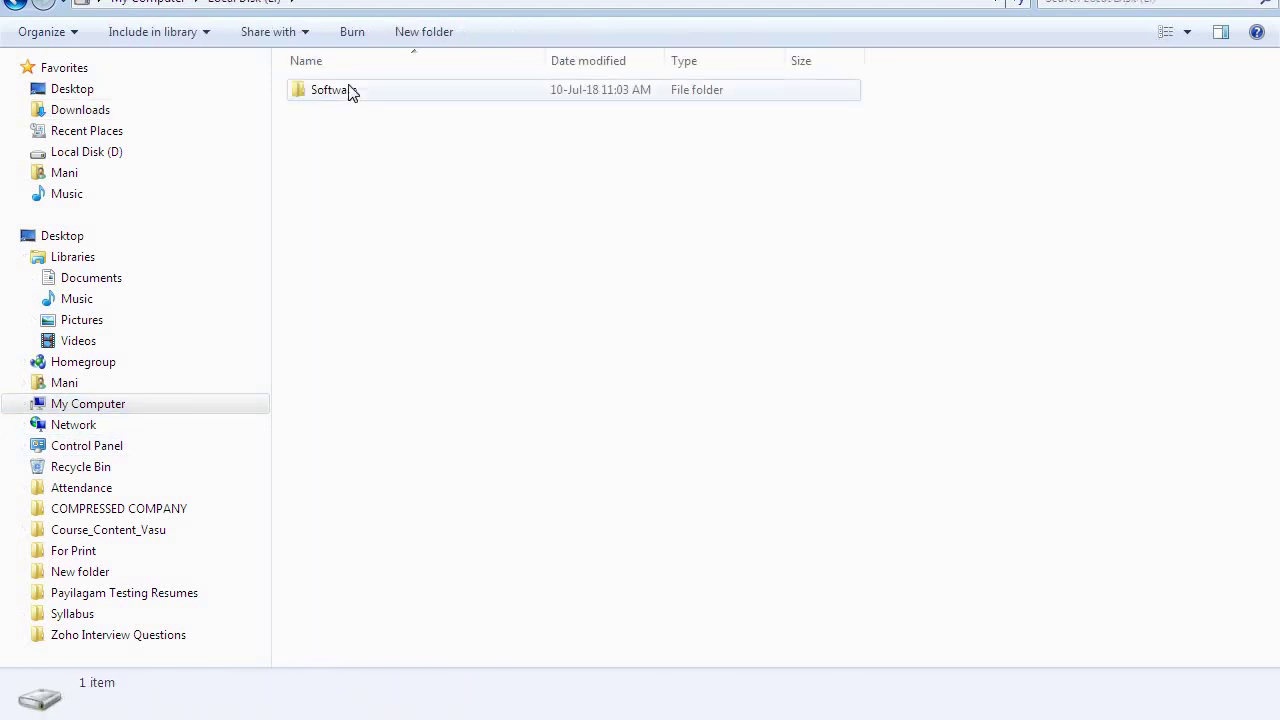
{"action": "double_click", "coordinate": [350, 92]}
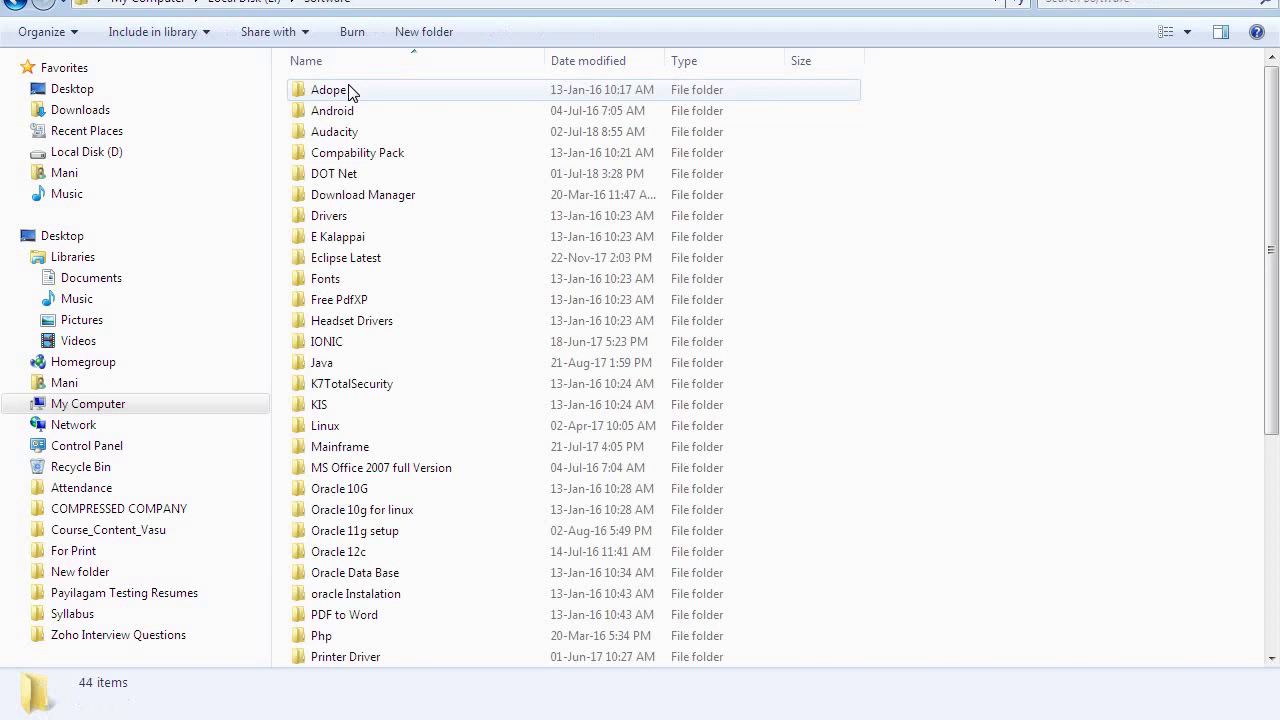
{"action": "double_click", "coordinate": [368, 259]}
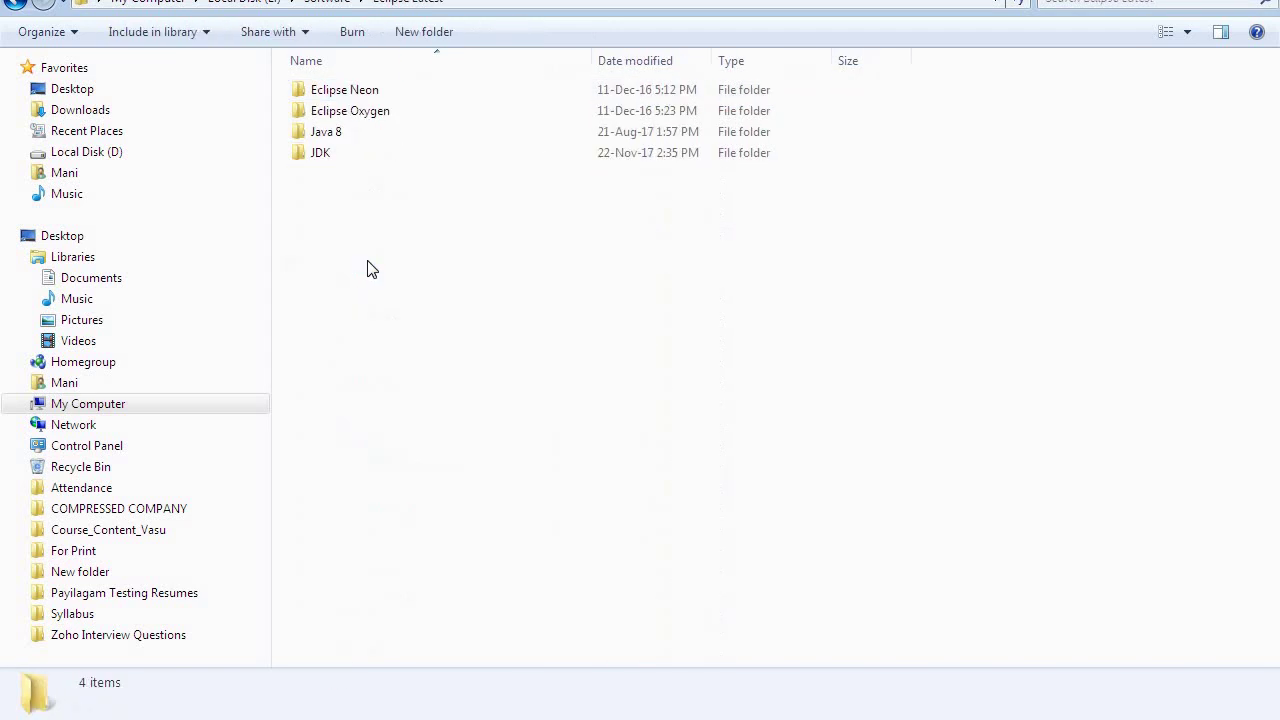
{"action": "right_click", "coordinate": [350, 204]}
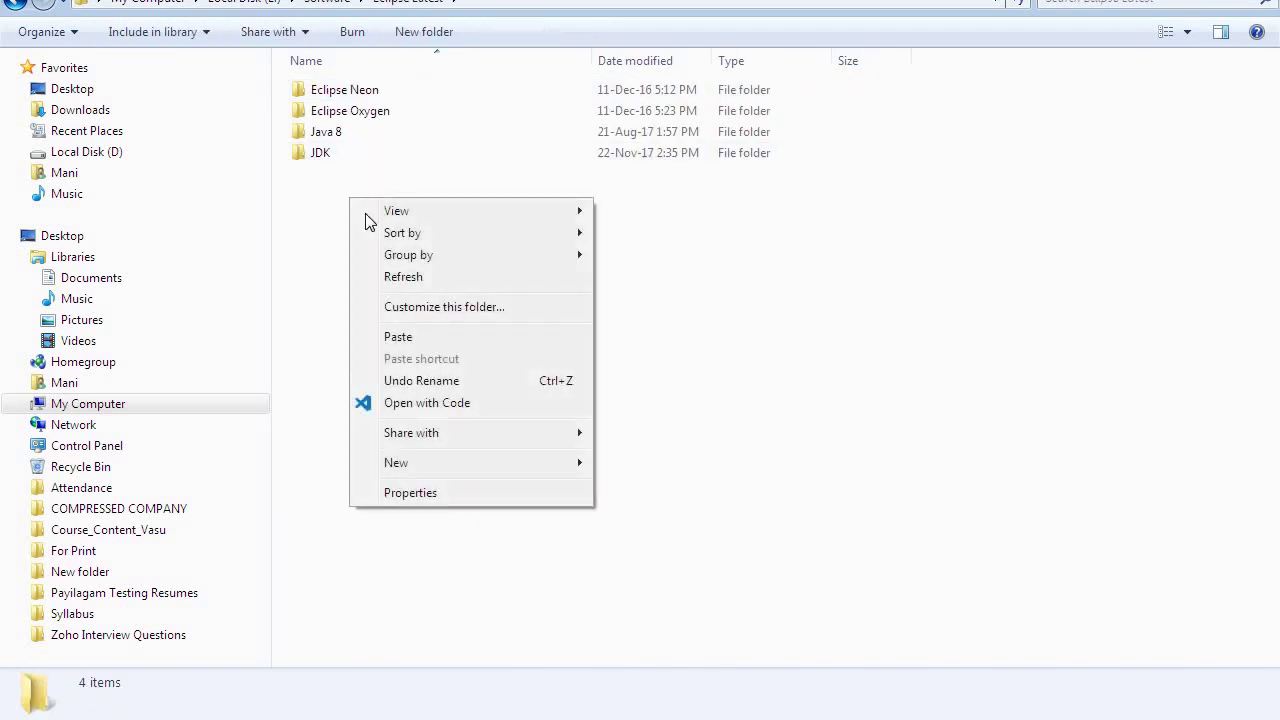
{"action": "left_click", "coordinate": [423, 338]}
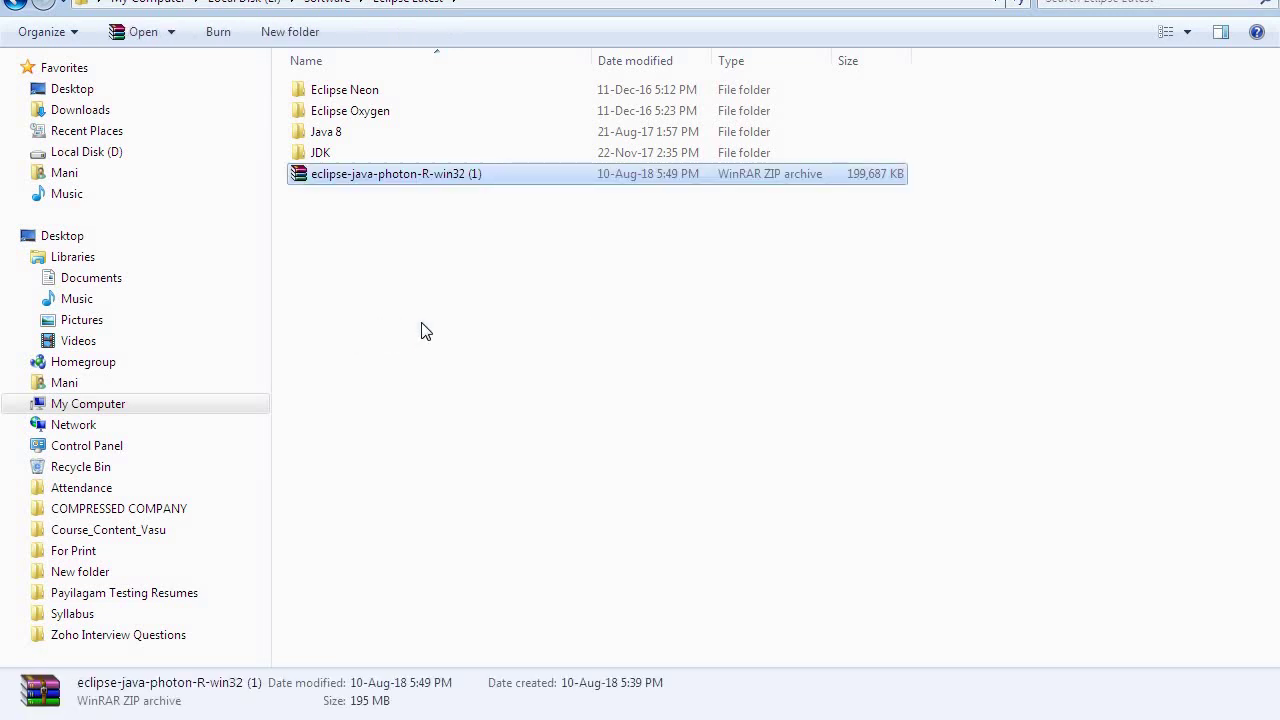
{"action": "right_click", "coordinate": [389, 173]}
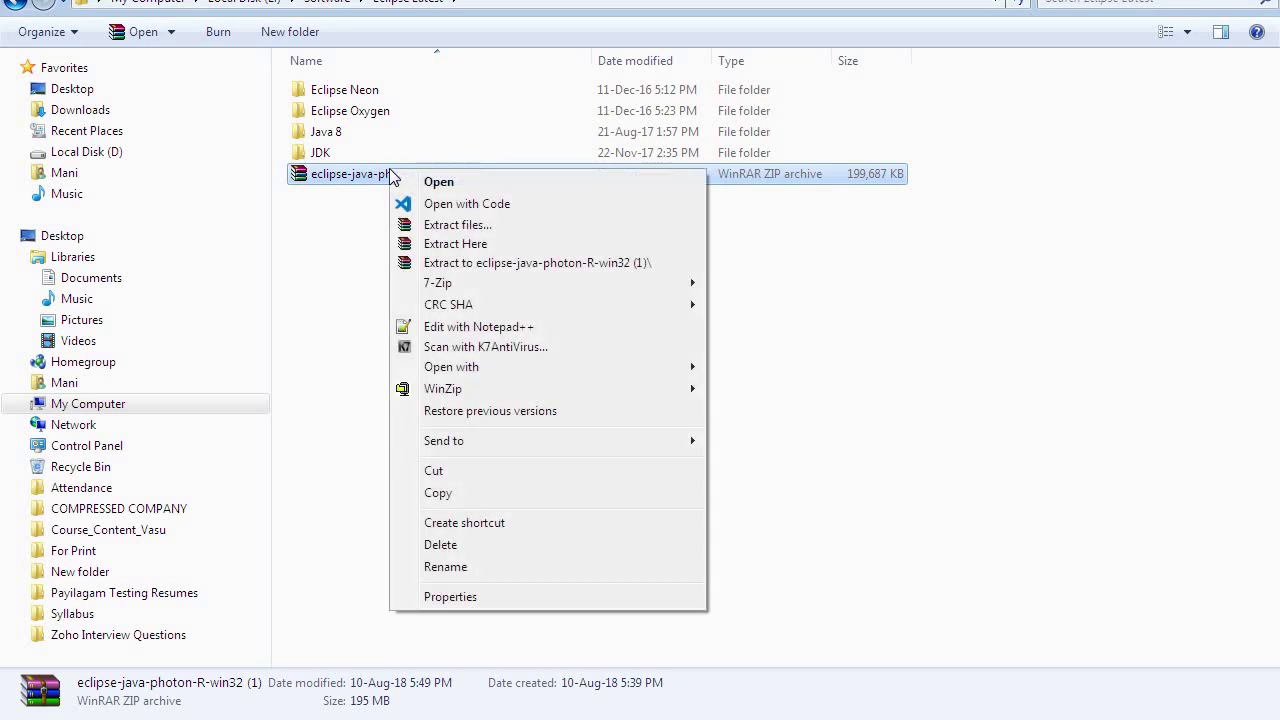
{"action": "left_click", "coordinate": [462, 263]}
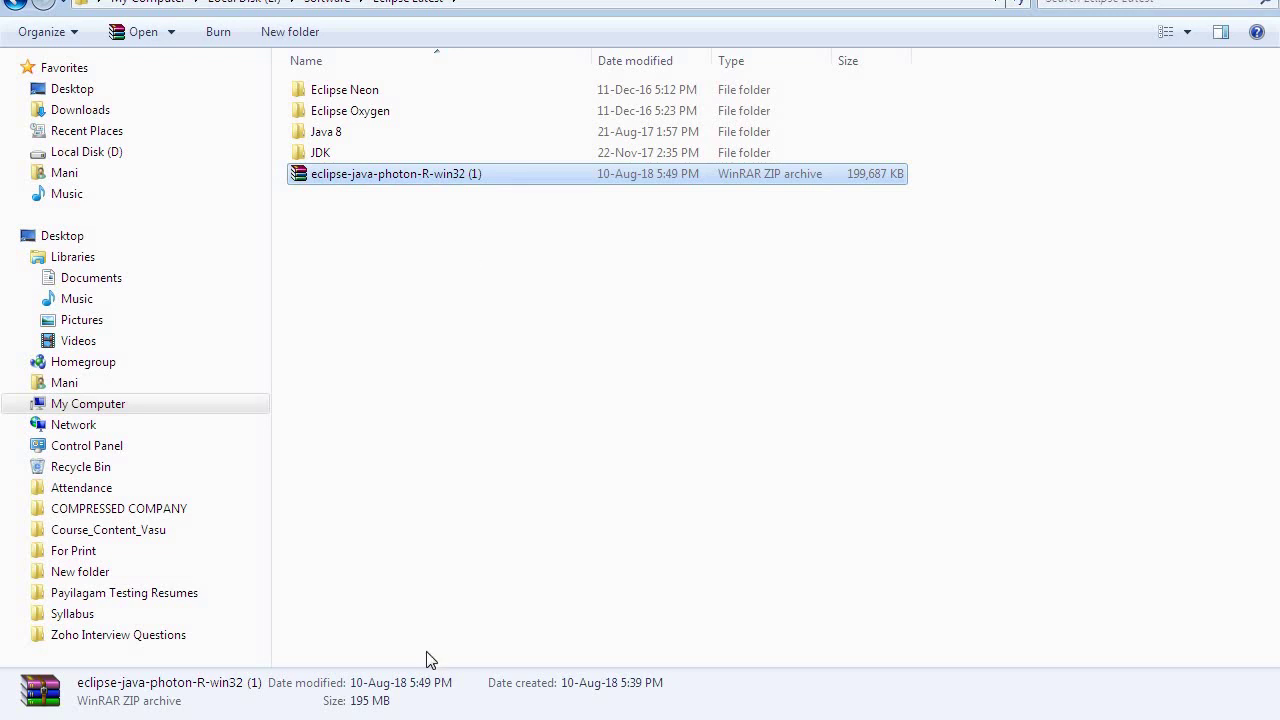
Switch to Notepad++ and add the line INTEGRATED DEVELOPMENT ENVIRONMENT below the operating systems list, followed by blank lines
{"action": "left_click", "coordinate": [430, 716]}
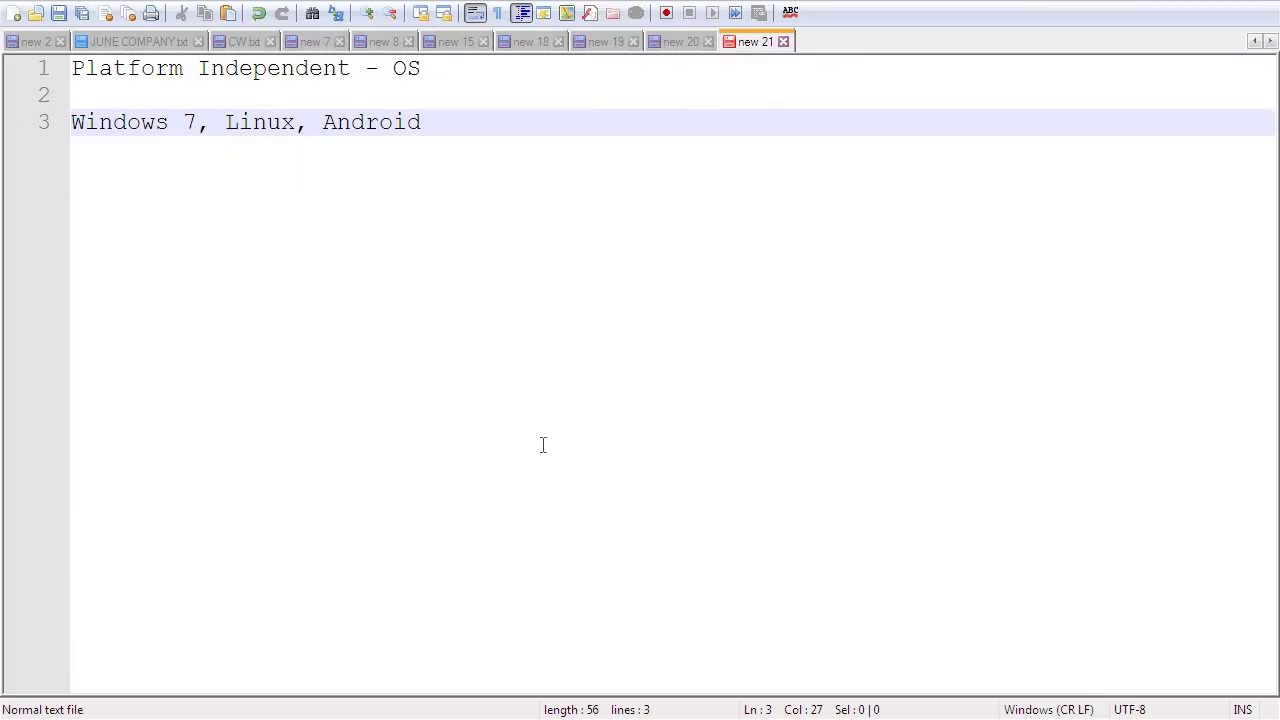
{"action": "key", "text": "Return"}
{"action": "key", "text": "Return"}
{"action": "type", "text": "INTEG"}
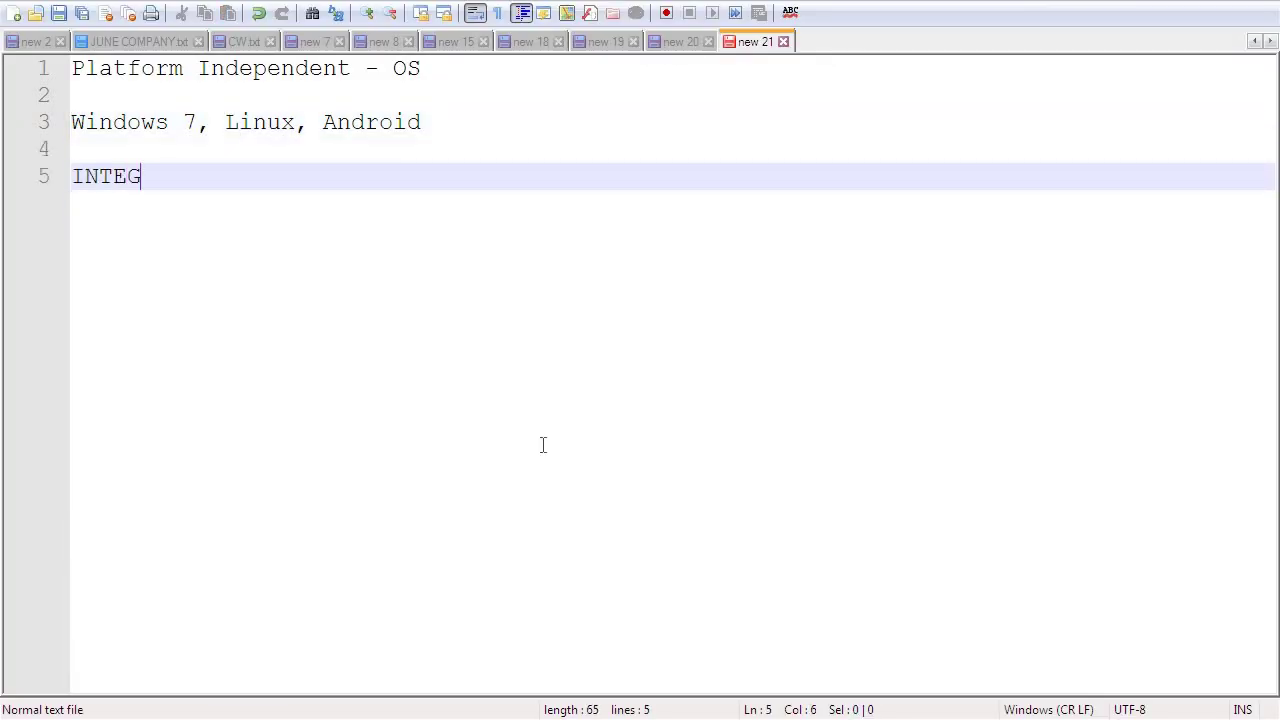
{"action": "type", "text": "RATED DEVELOP"}
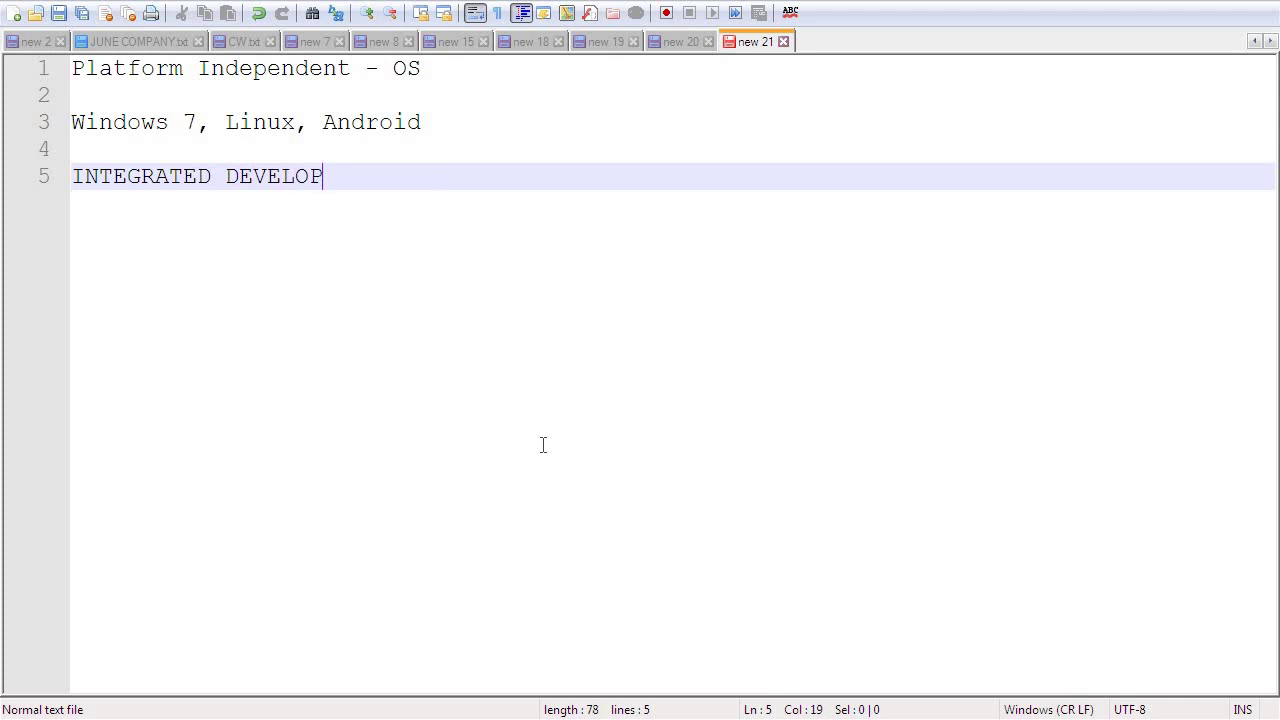
{"action": "type", "text": "MENT ENVIRONEM"}
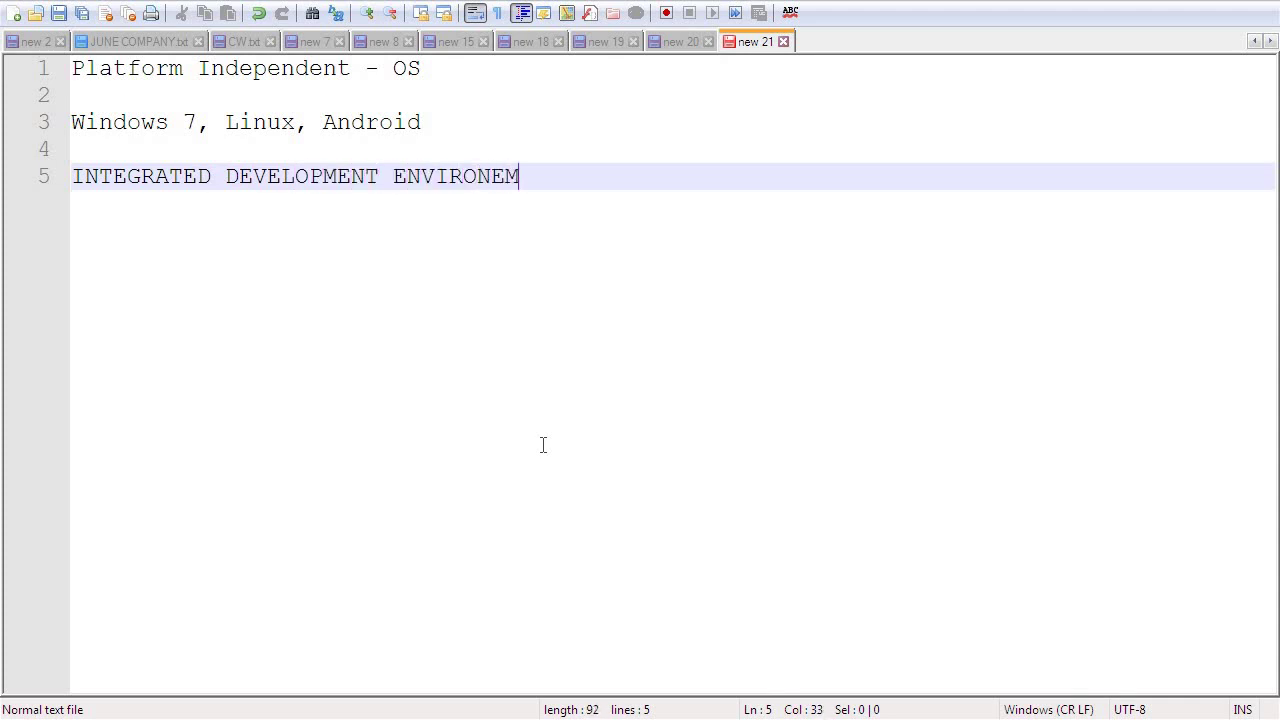
{"action": "key", "text": "BackSpace"}
{"action": "key", "text": "BackSpace"}
{"action": "type", "text": "MENT"}
{"action": "key", "text": "Return"}
{"action": "key", "text": "Return"}
{"action": "key", "text": "Return"}
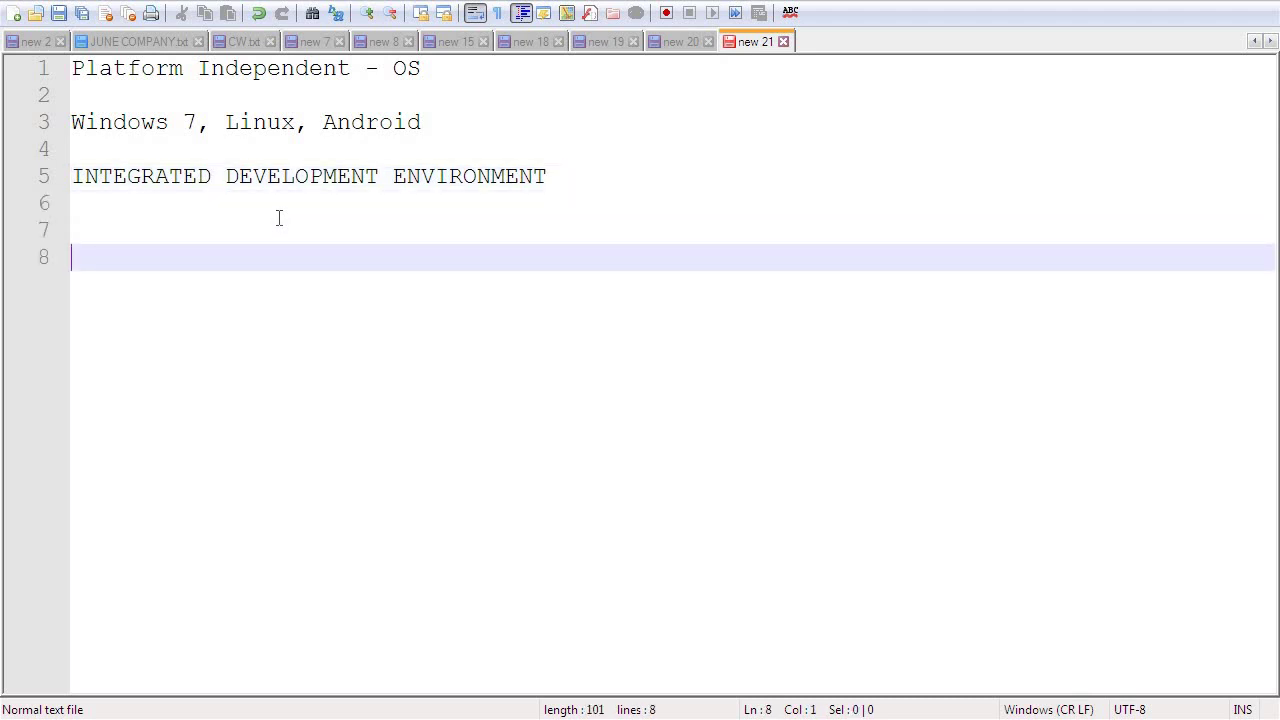
Write JAVA - DEVELOPMENT ENVIRONMENT on line 8 of the notes
{"action": "type", "text": "JAVA - D"}
{"action": "type", "text": "EVEL"}
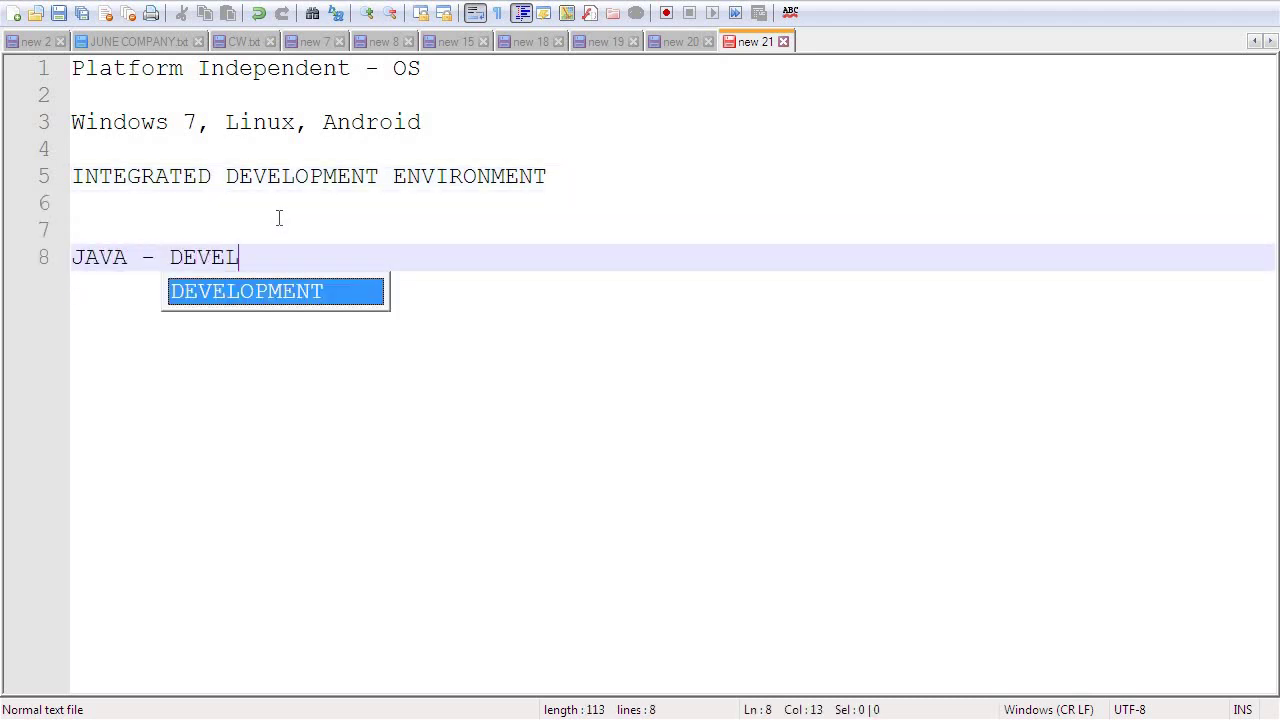
{"action": "type", "text": "OPMENT ENVIRONMENT"}
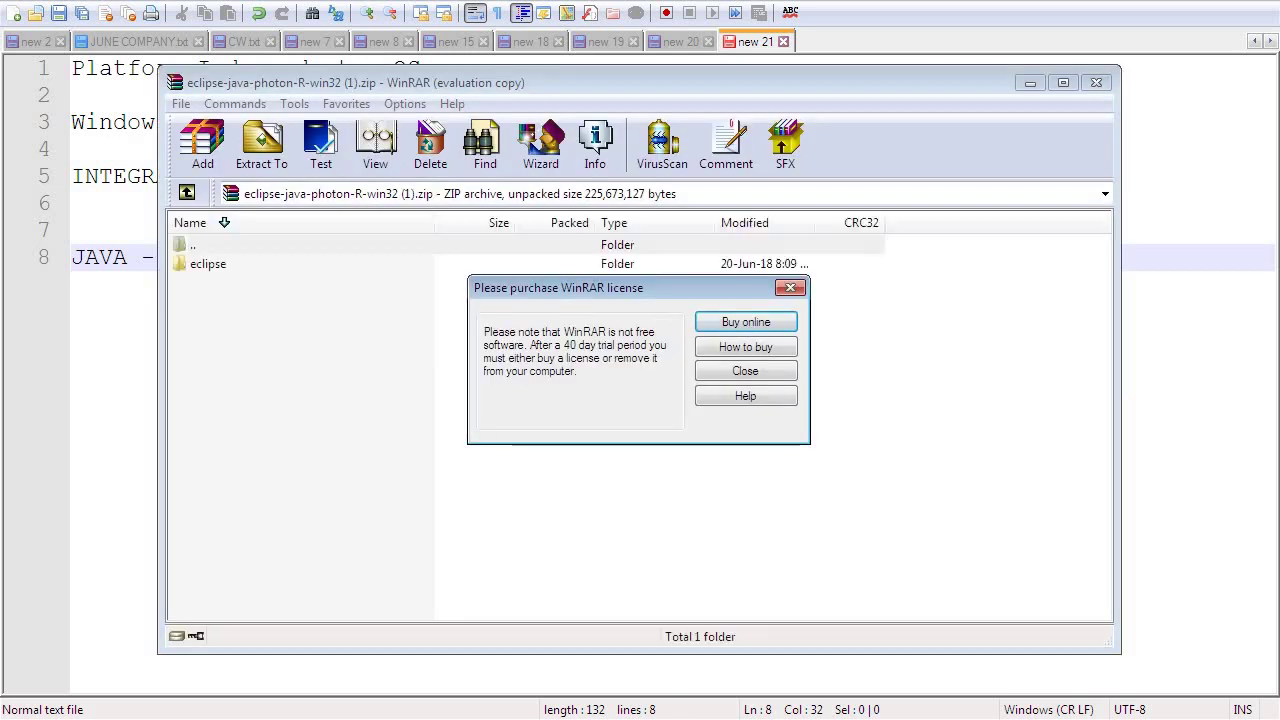
Dismiss the WinRAR purchase notice and switch back to the Eclipse Latest folder in Windows Explorer
{"action": "left_click", "coordinate": [747, 373]}
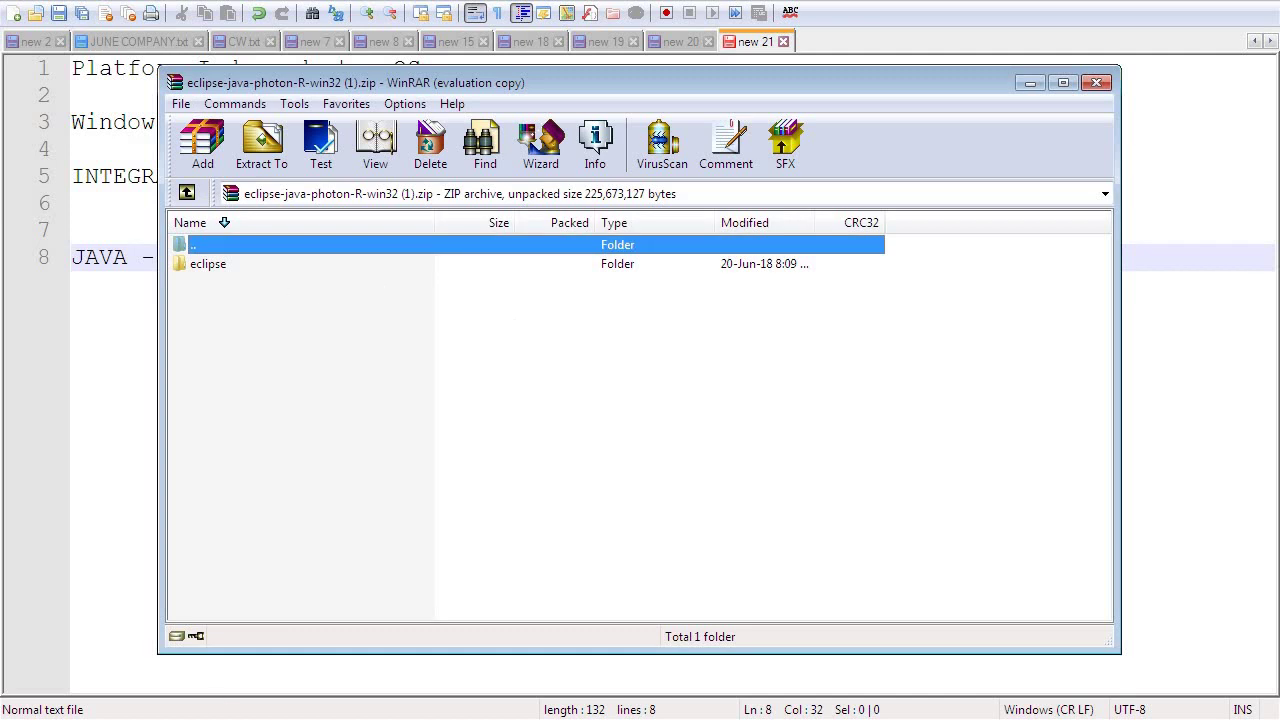
{"action": "right_click", "coordinate": [140, 716]}
{"action": "left_click", "coordinate": [130, 700]}
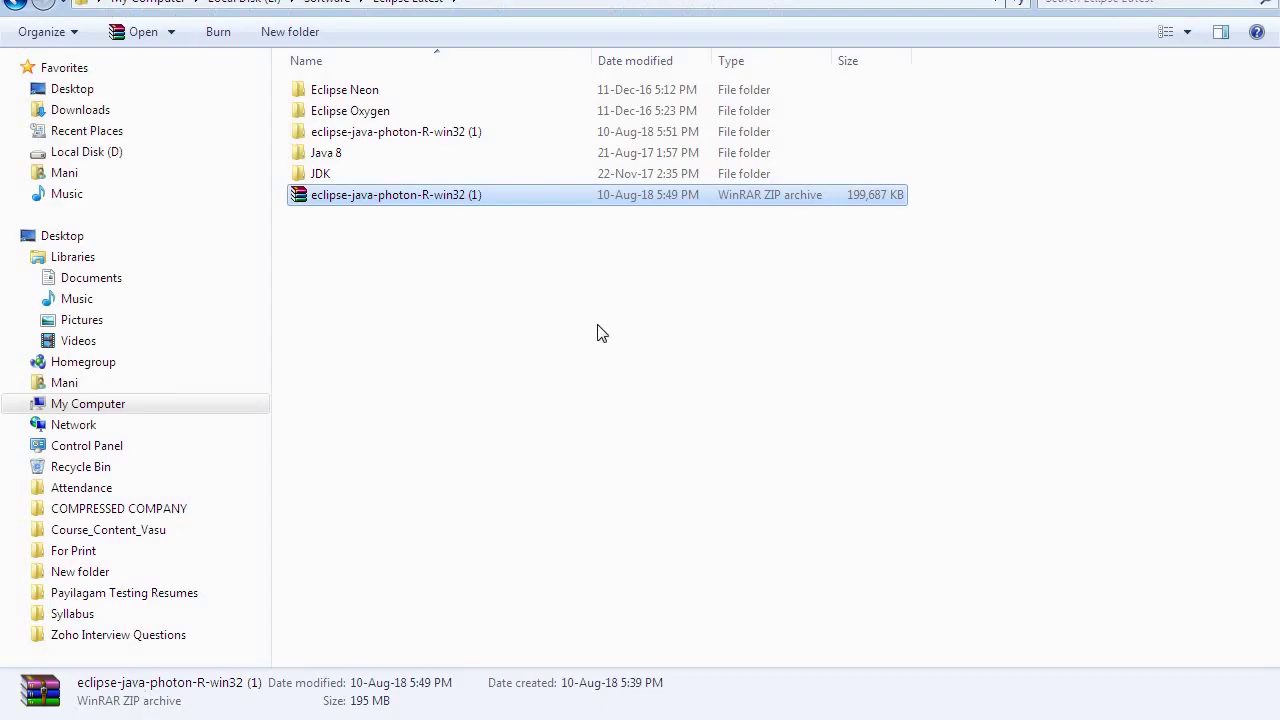
Create a new folder named Eclipse Photon inside the Eclipse Latest folder
{"action": "right_click", "coordinate": [399, 323]}
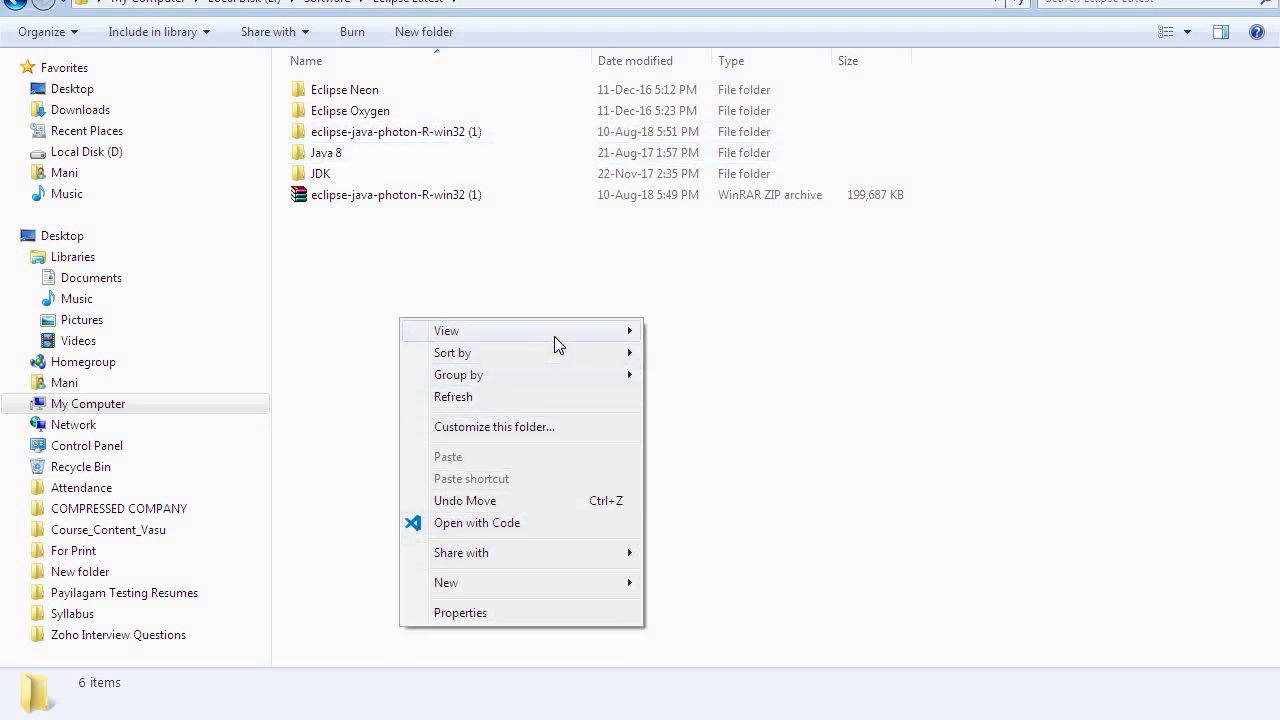
{"action": "mouse_move", "coordinate": [558, 579]}
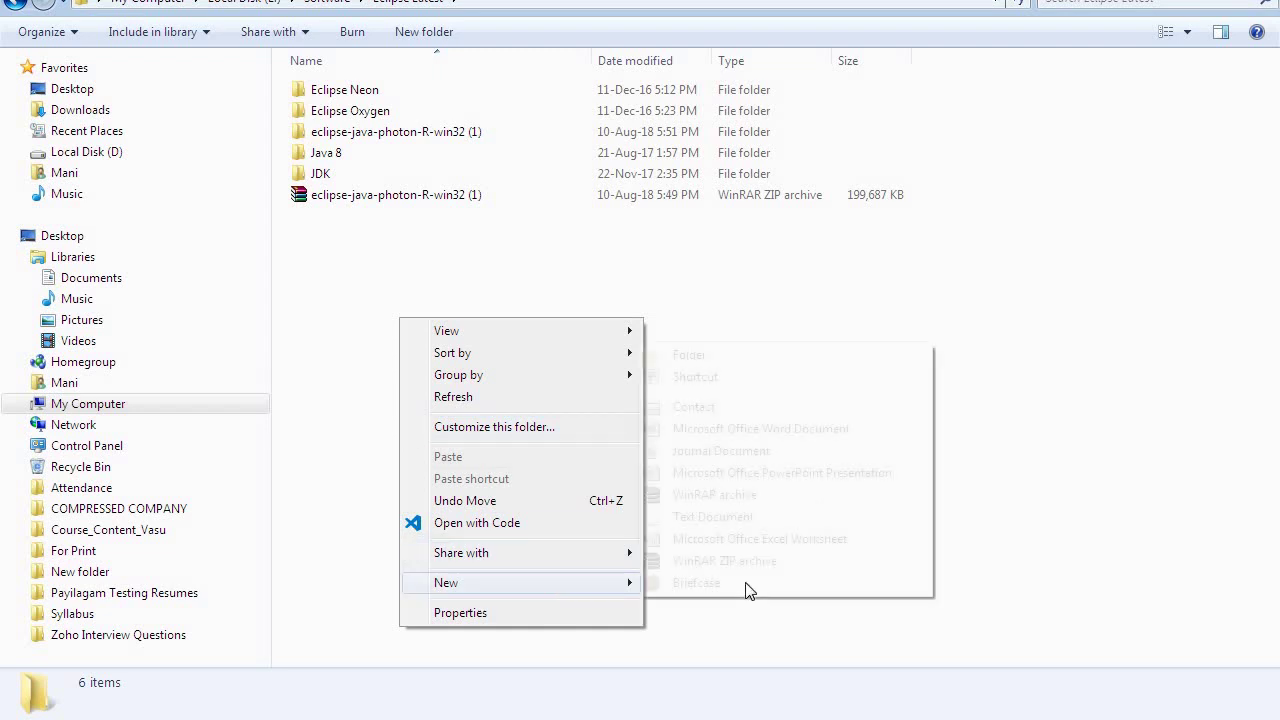
{"action": "left_click", "coordinate": [690, 355]}
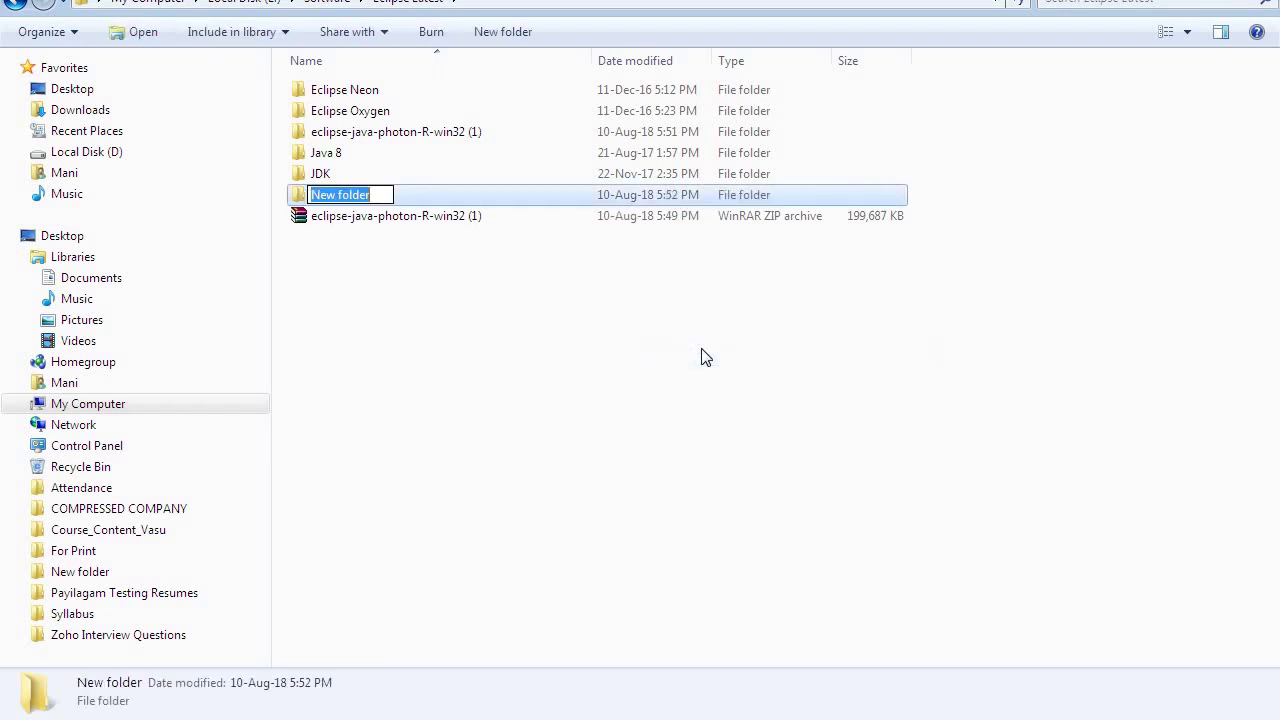
{"action": "type", "text": "eCLIPSE"}
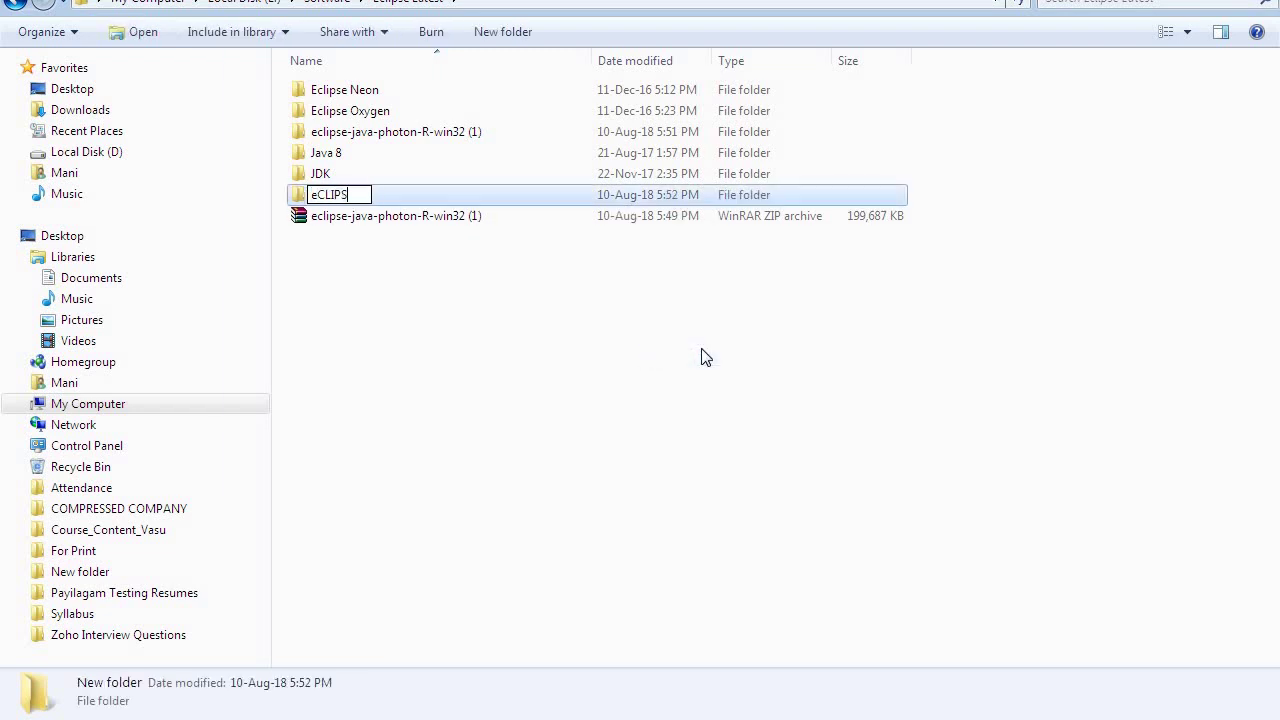
{"action": "key", "text": "BackSpace"}
{"action": "key", "text": "BackSpace"}
{"action": "key", "text": "BackSpace"}
{"action": "key", "text": "BackSpace"}
{"action": "key", "text": "BackSpace"}
{"action": "key", "text": "BackSpace"}
{"action": "key", "text": "BackSpace"}
{"action": "type", "text": "Eclipse Photon"}
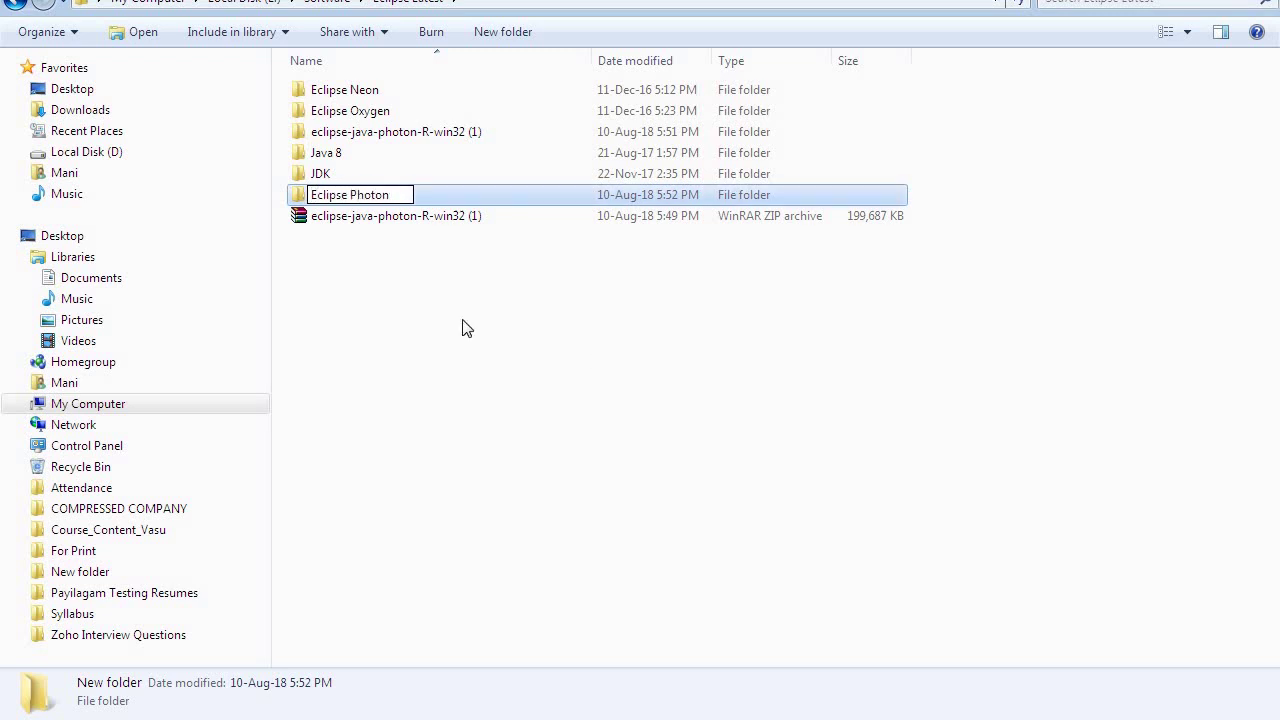
{"action": "key", "text": "Return"}
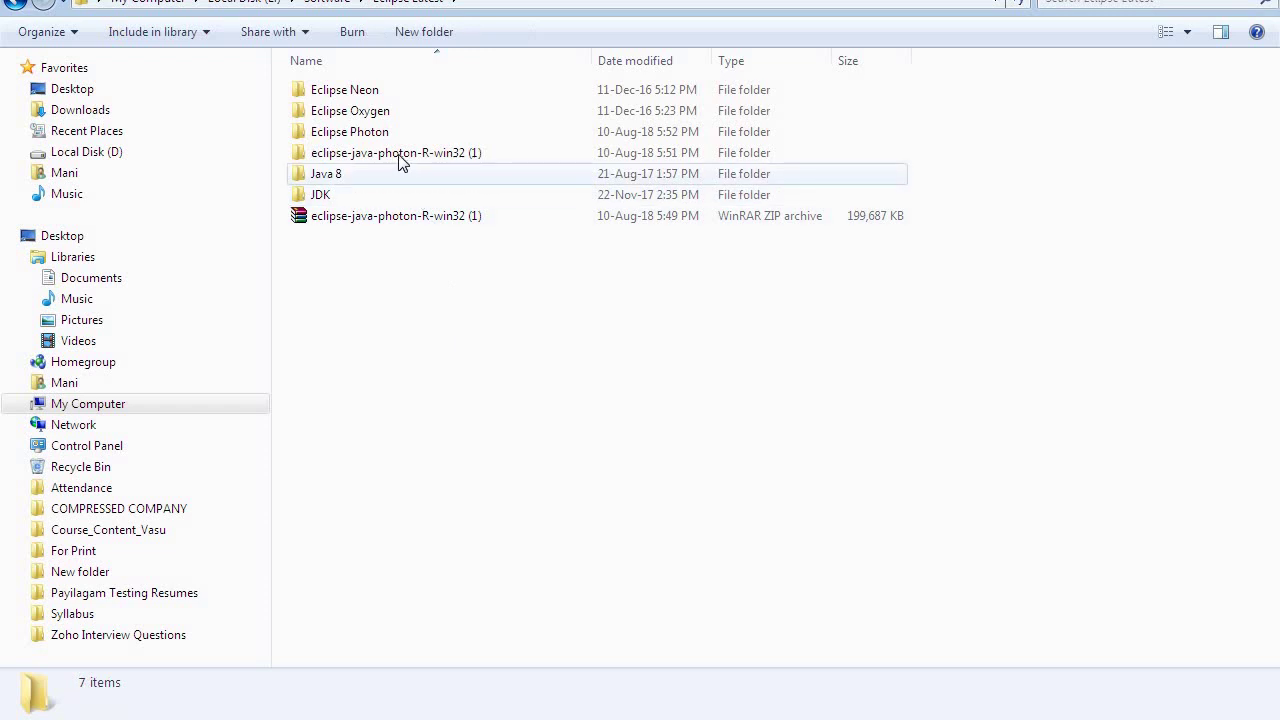
Move the extracted eclipse-java-photon-R-win32 (1) folder and its zip archive into the Eclipse Photon folder
{"action": "left_click", "coordinate": [398, 155]}
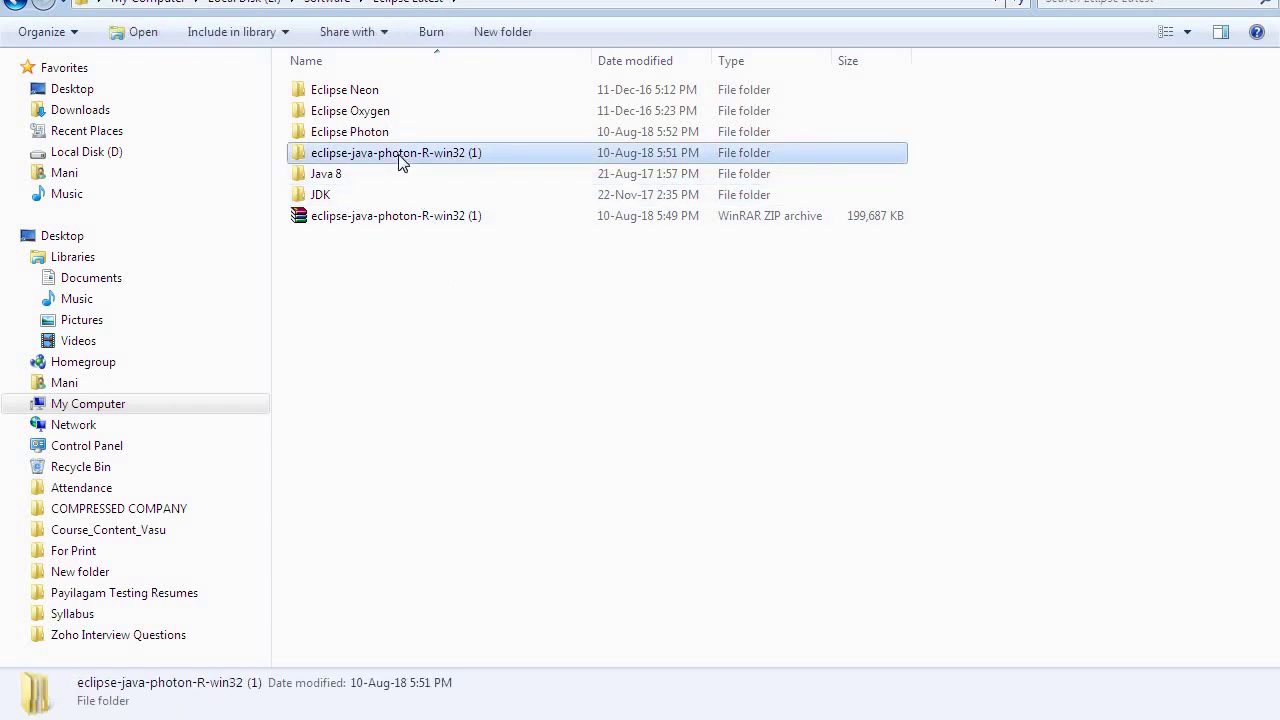
{"action": "left_click", "coordinate": [404, 222], "text": "ctrl"}
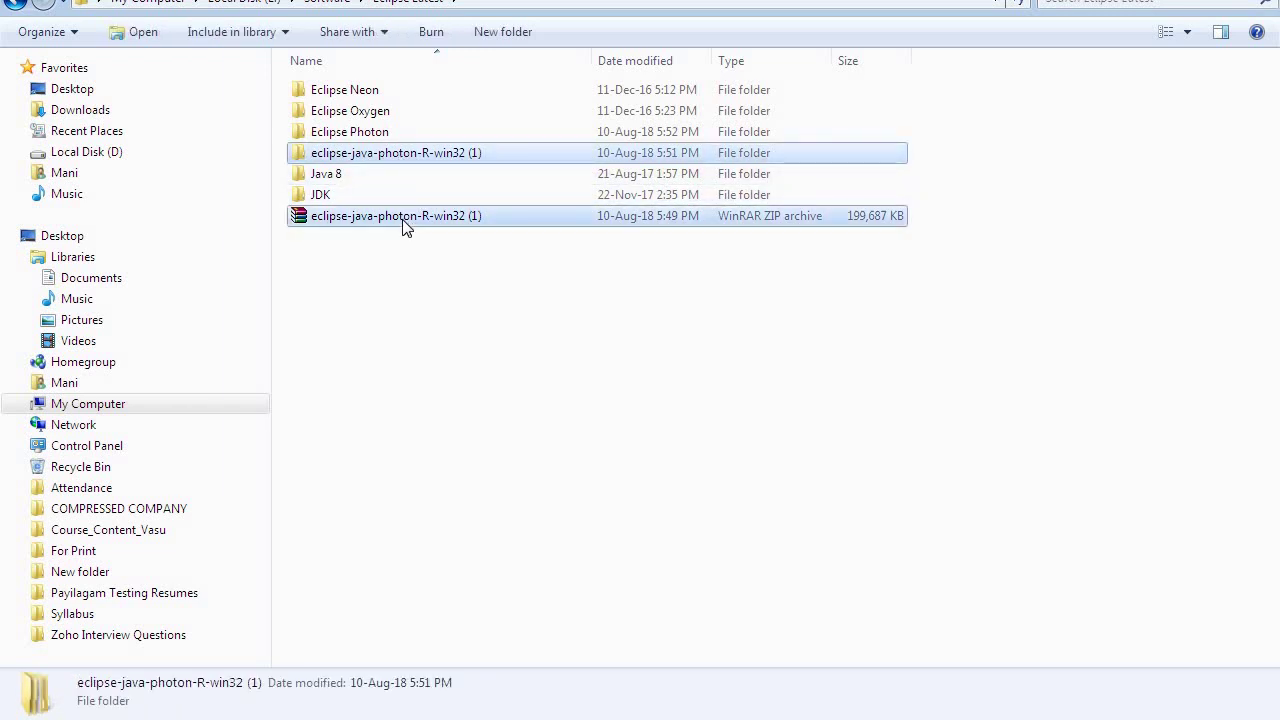
{"action": "double_click", "coordinate": [371, 131]}
{"action": "key", "text": "ctrl+v"}
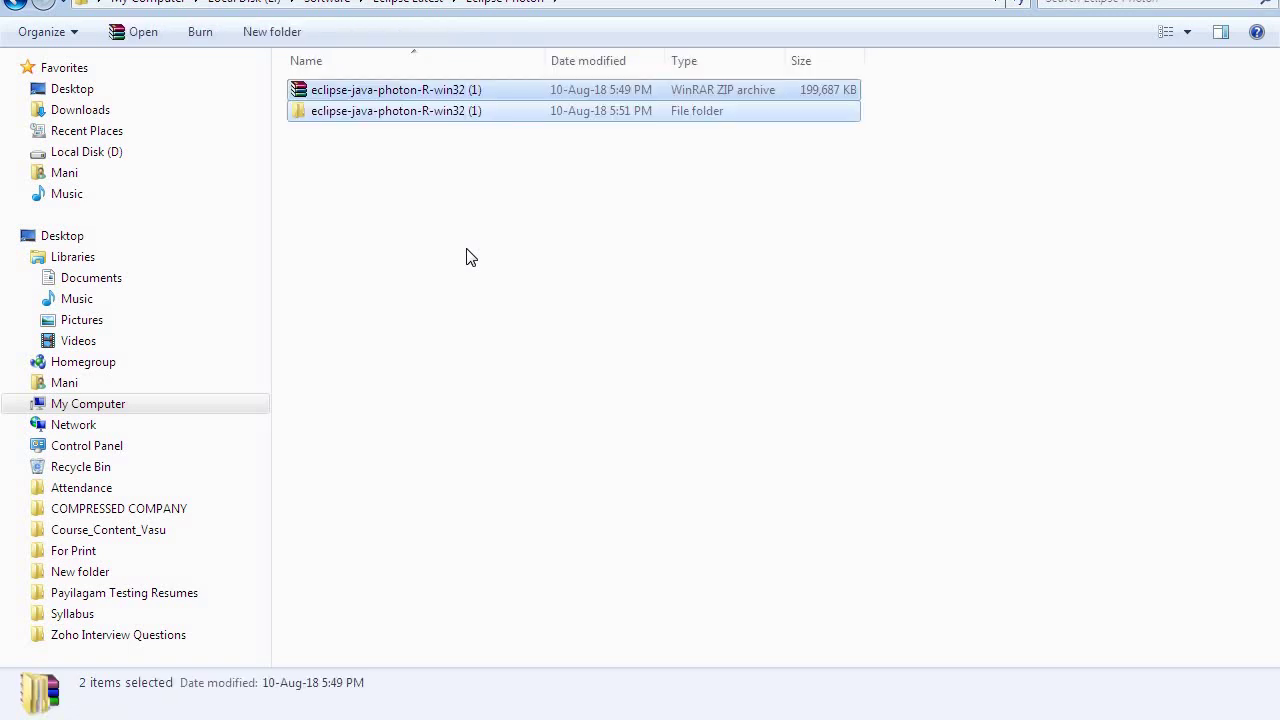
Run the eclipse application from the extracted eclipse folder and launch it with the default eclipse-workspace directory
{"action": "left_click", "coordinate": [434, 163]}
{"action": "double_click", "coordinate": [398, 114]}
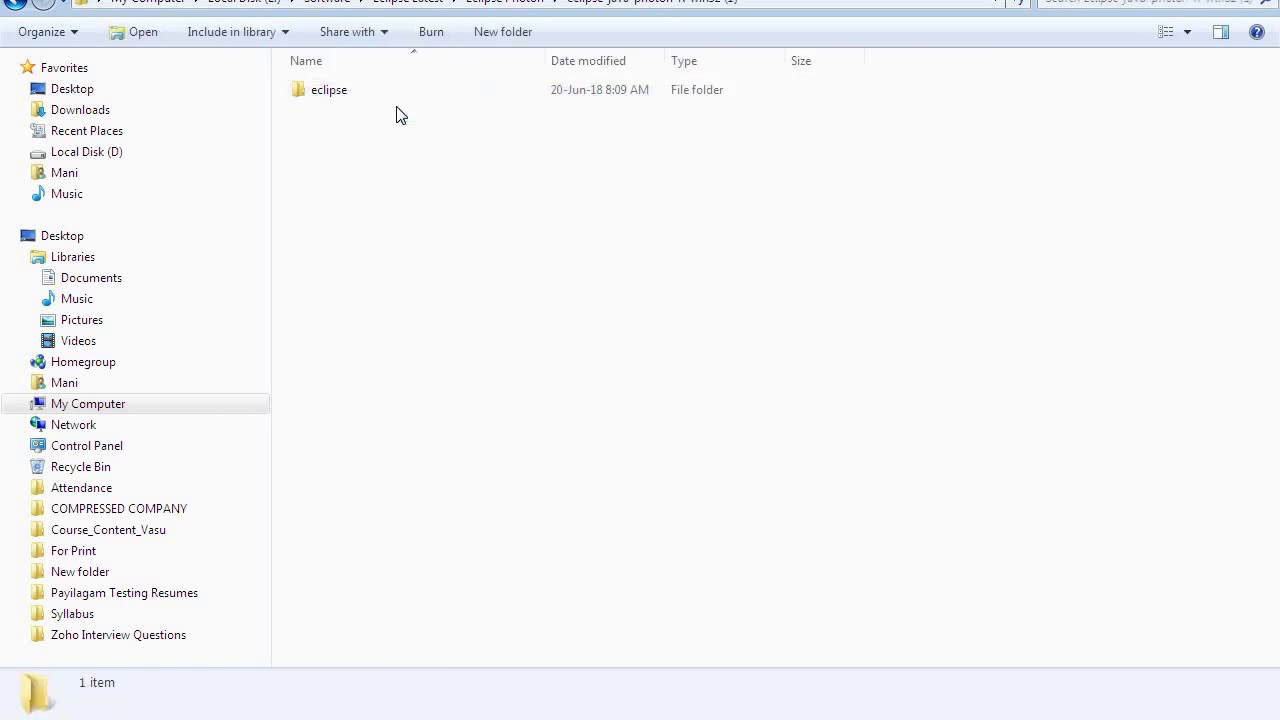
{"action": "double_click", "coordinate": [337, 92]}
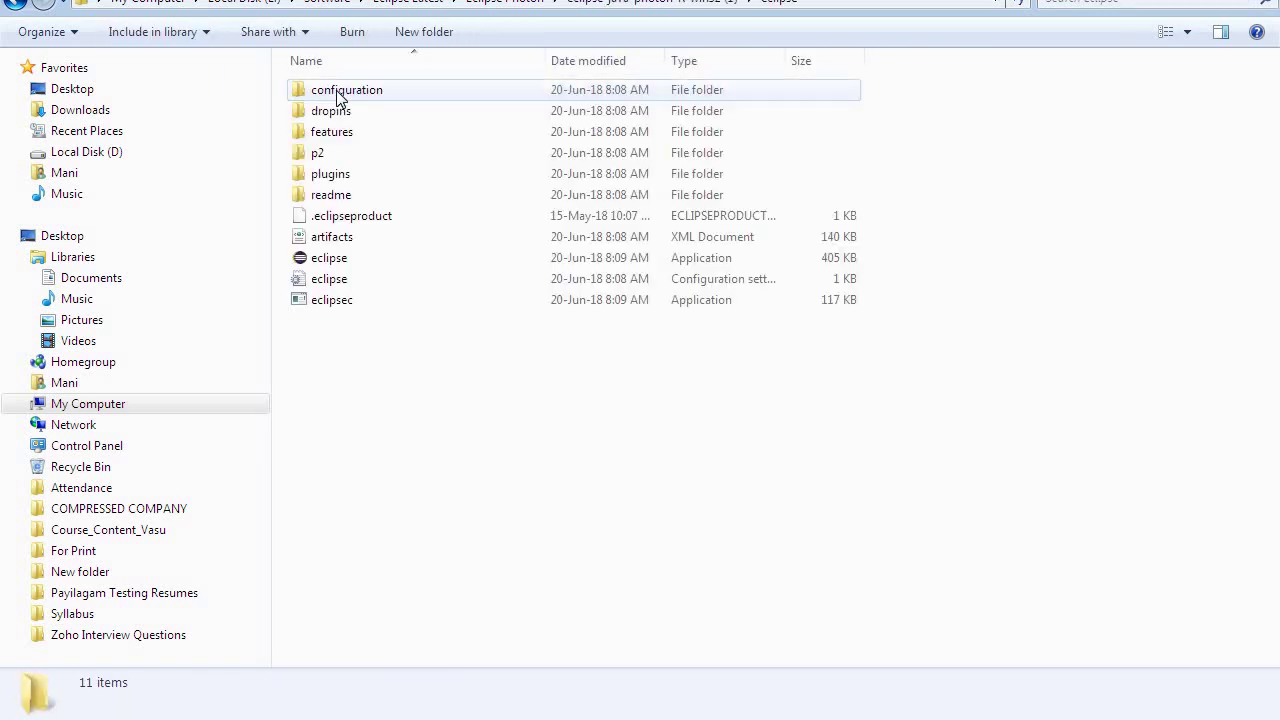
{"action": "left_click", "coordinate": [355, 262]}
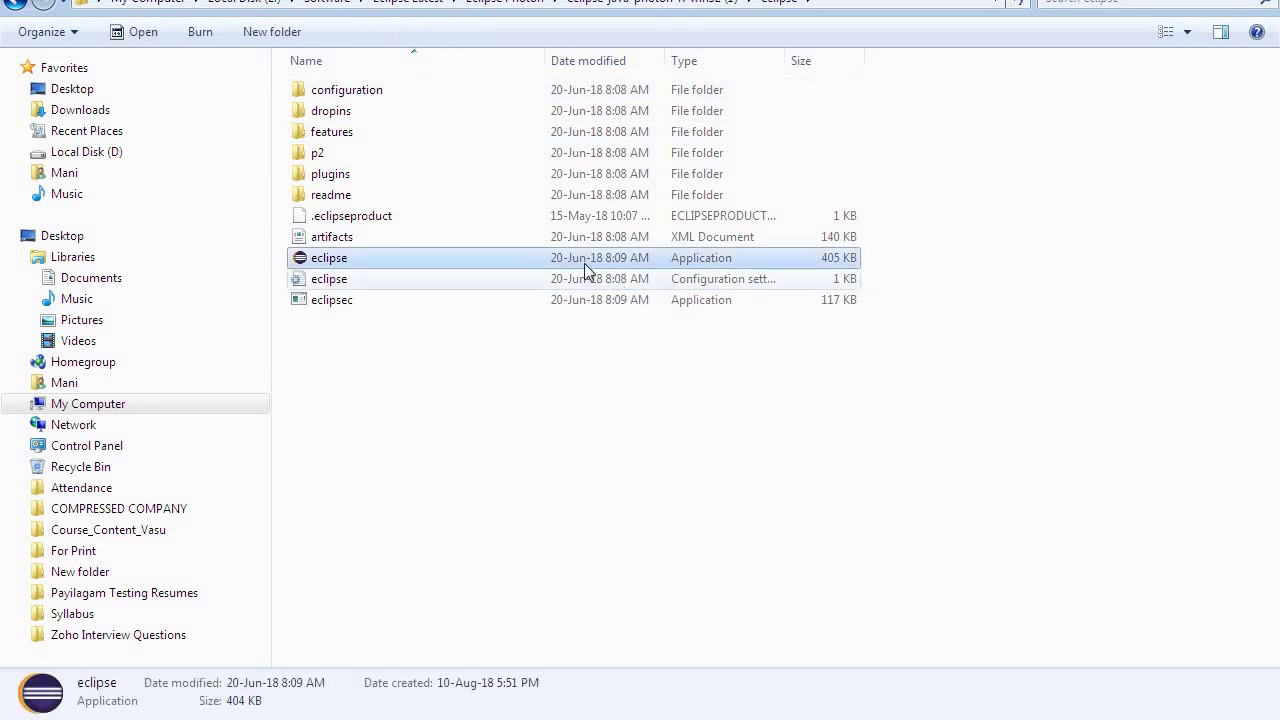
{"action": "double_click", "coordinate": [360, 268]}
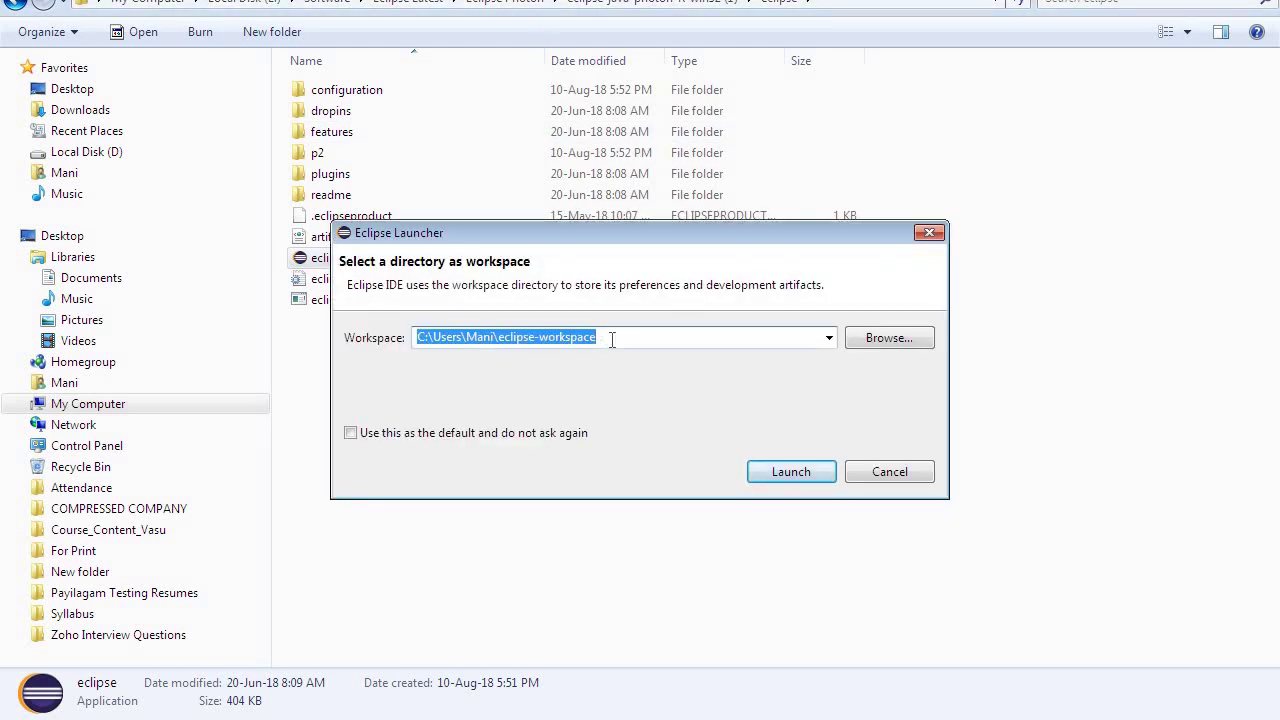
{"action": "left_click", "coordinate": [612, 340]}
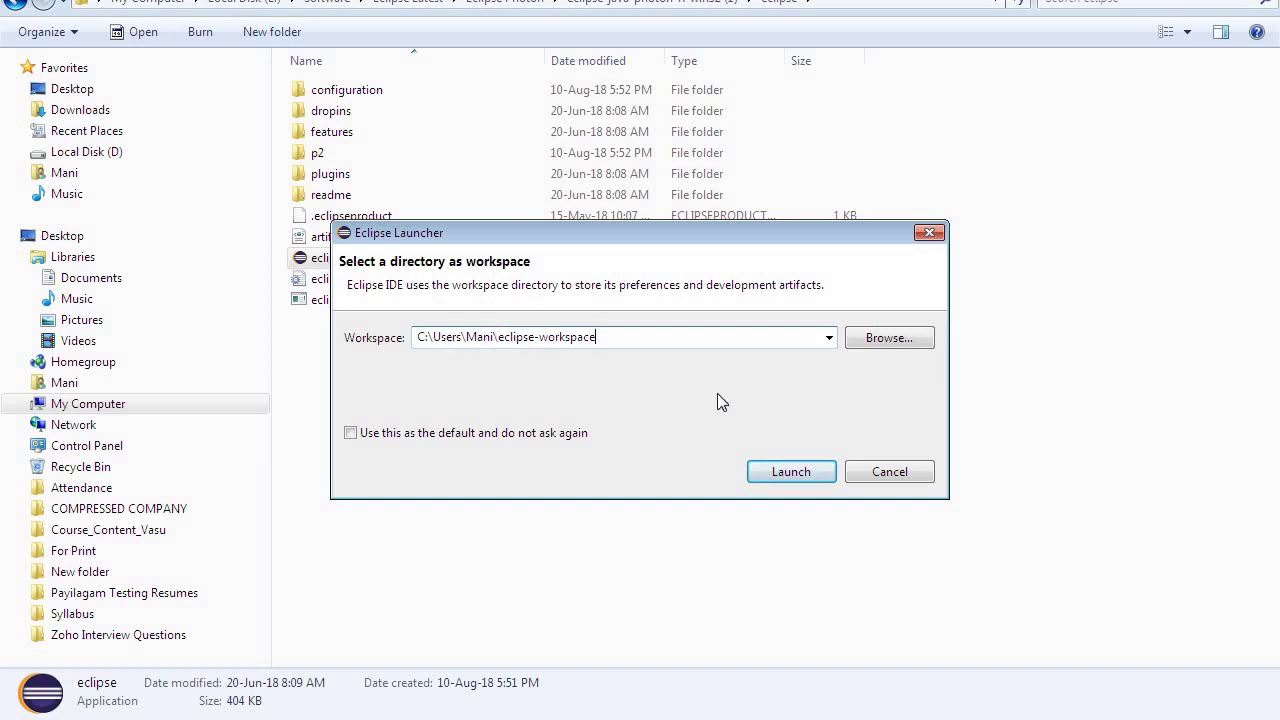
{"action": "left_click", "coordinate": [801, 476]}
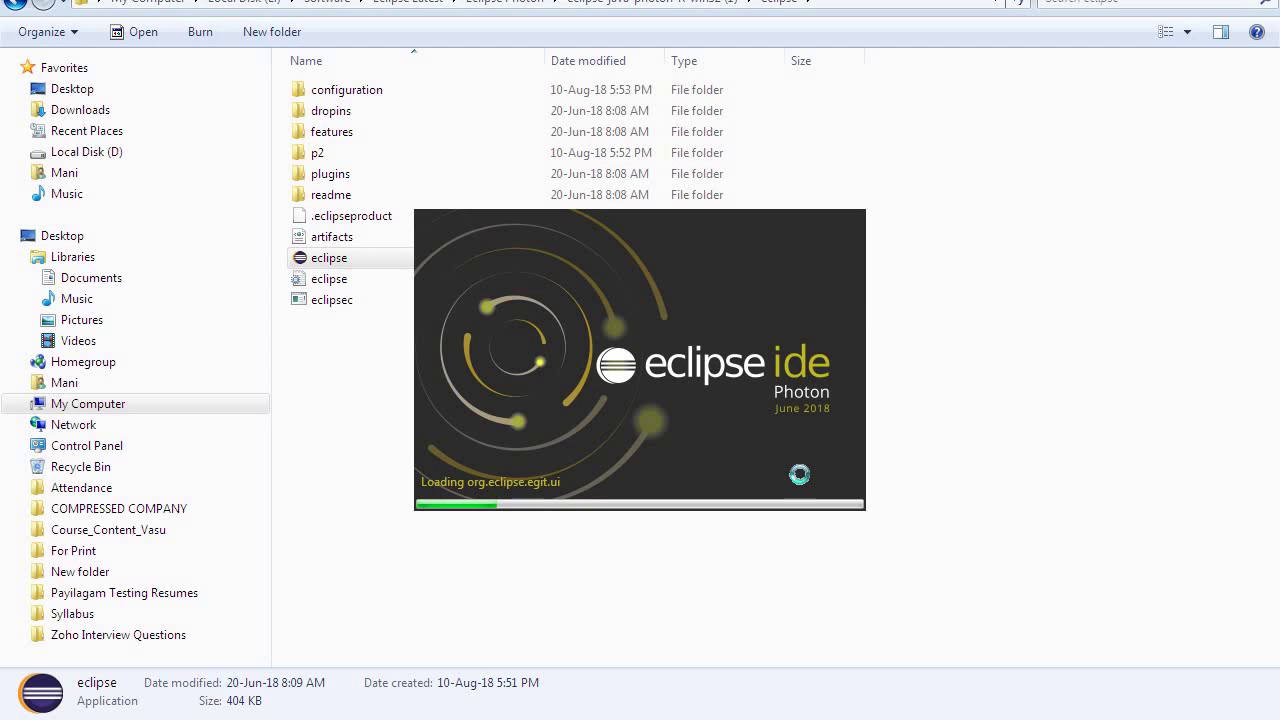
Create a shortcut to the eclipse application and move it to the desktop
{"action": "right_click", "coordinate": [331, 268]}
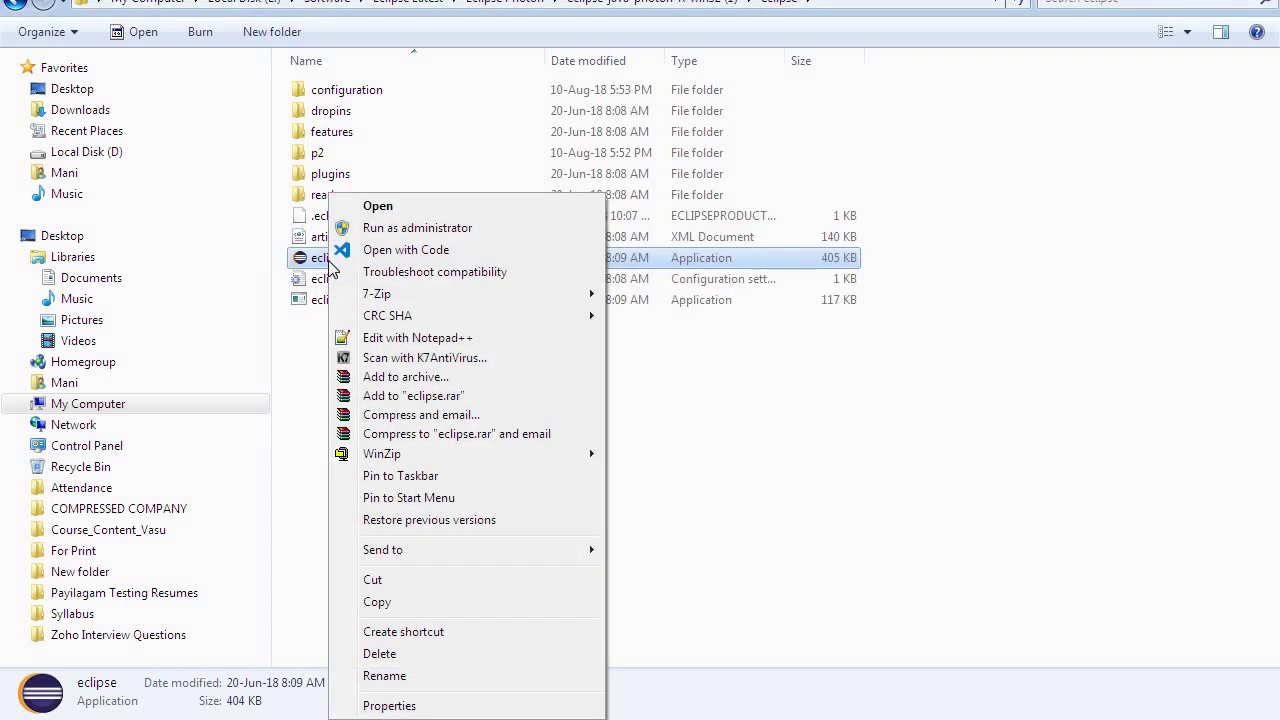
{"action": "left_click", "coordinate": [451, 631]}
{"action": "left_click", "coordinate": [443, 423]}
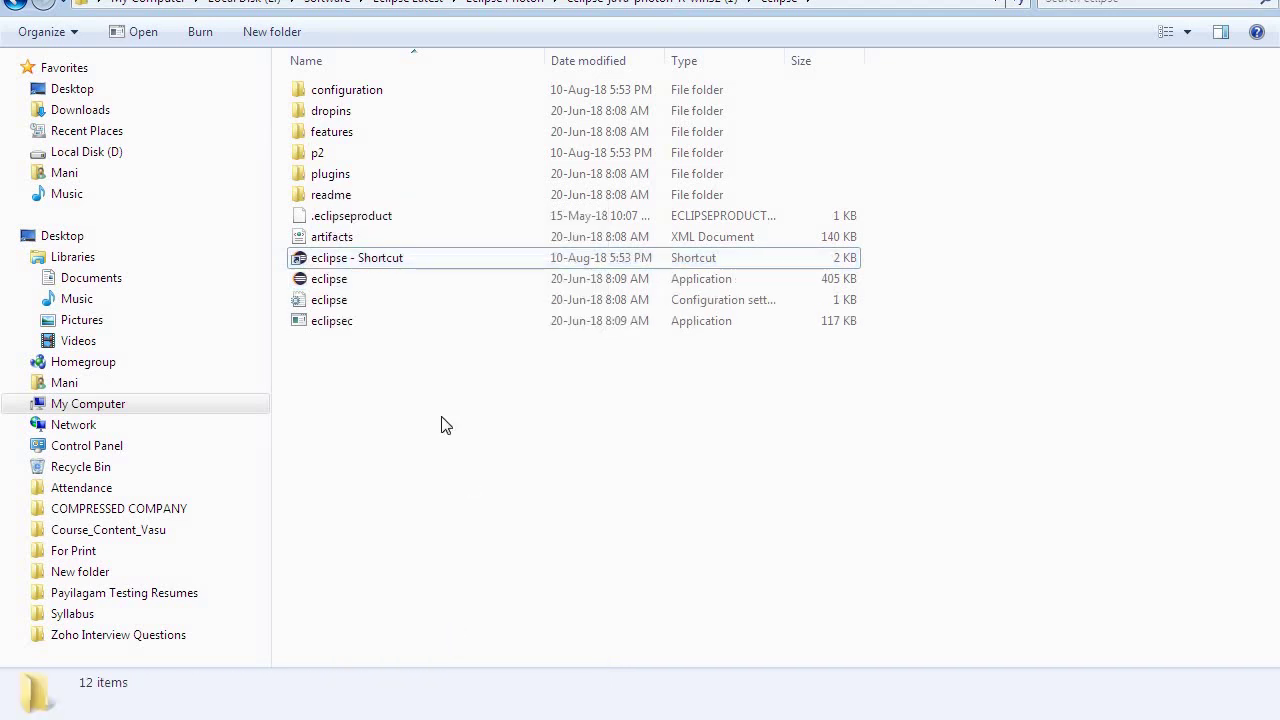
{"action": "left_click", "coordinate": [370, 265]}
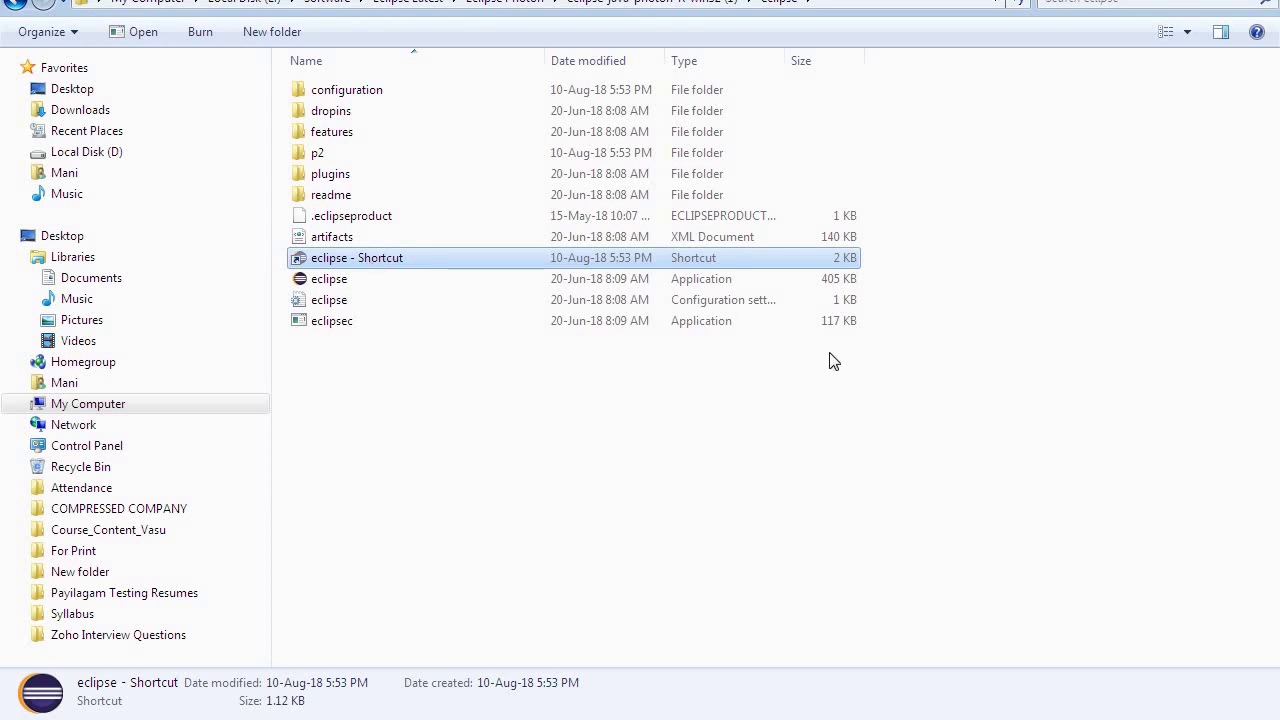
{"action": "key", "text": "super+d"}
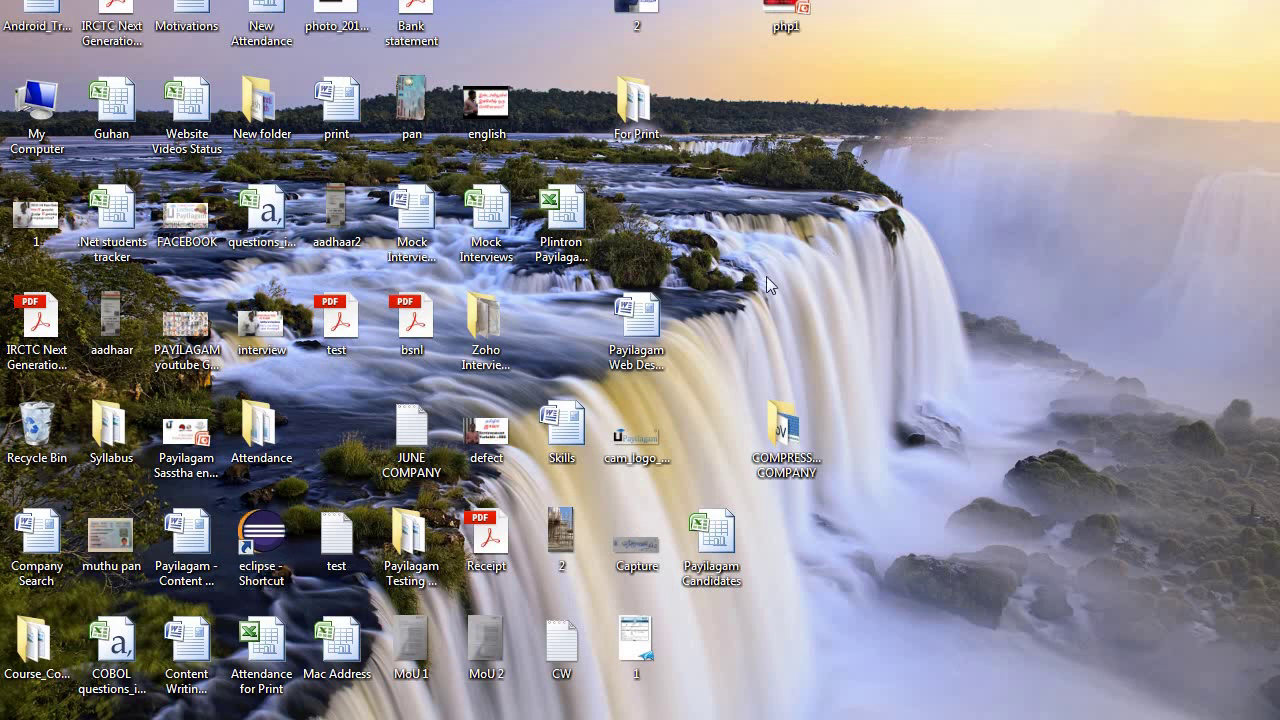
Open Eclipse from its desktop shortcut and close the Welcome page in the maximized window
{"action": "double_click", "coordinate": [252, 543]}
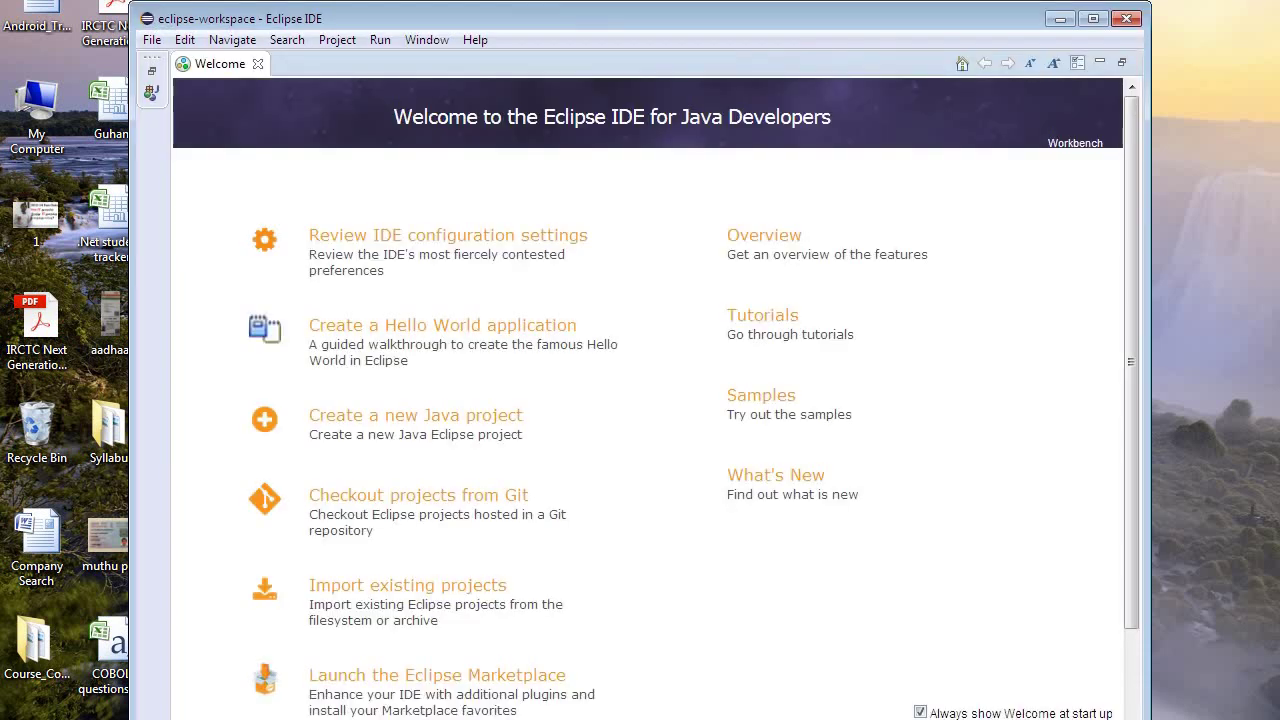
{"action": "double_click", "coordinate": [743, 18]}
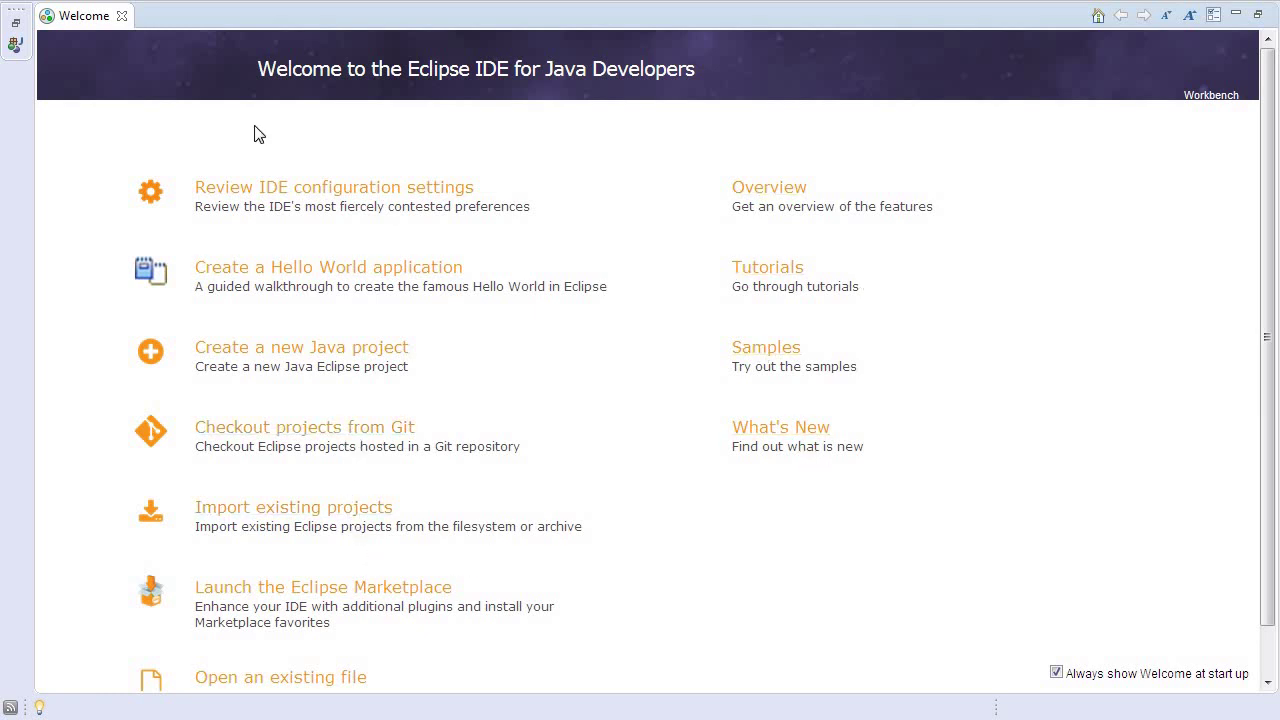
{"action": "left_click", "coordinate": [122, 17]}
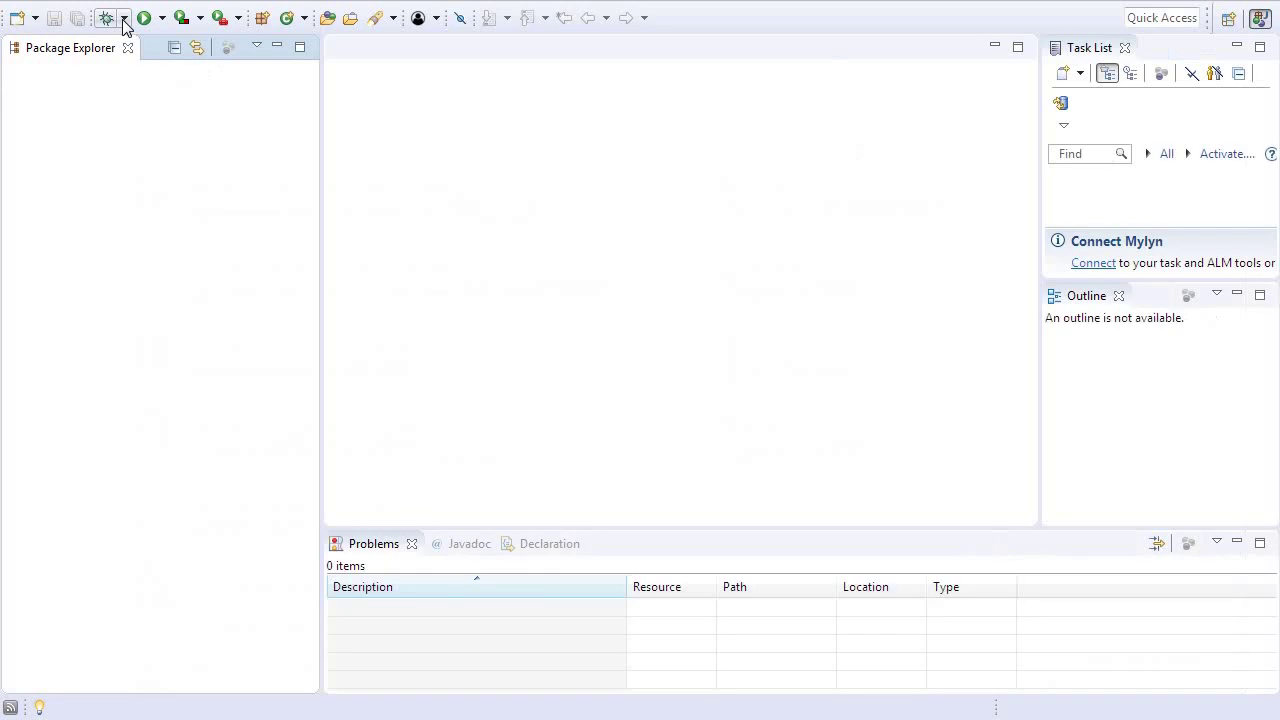